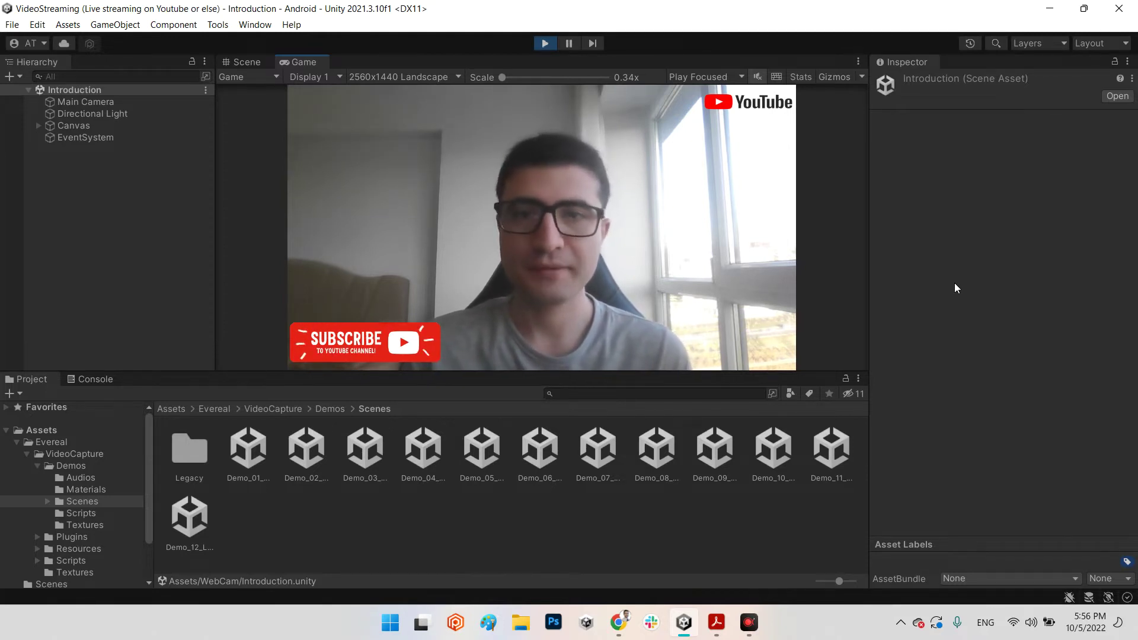
- Stop the Introduction scene so only the YouTube and subscribe overlays remain in the game view
left_click(542, 44)
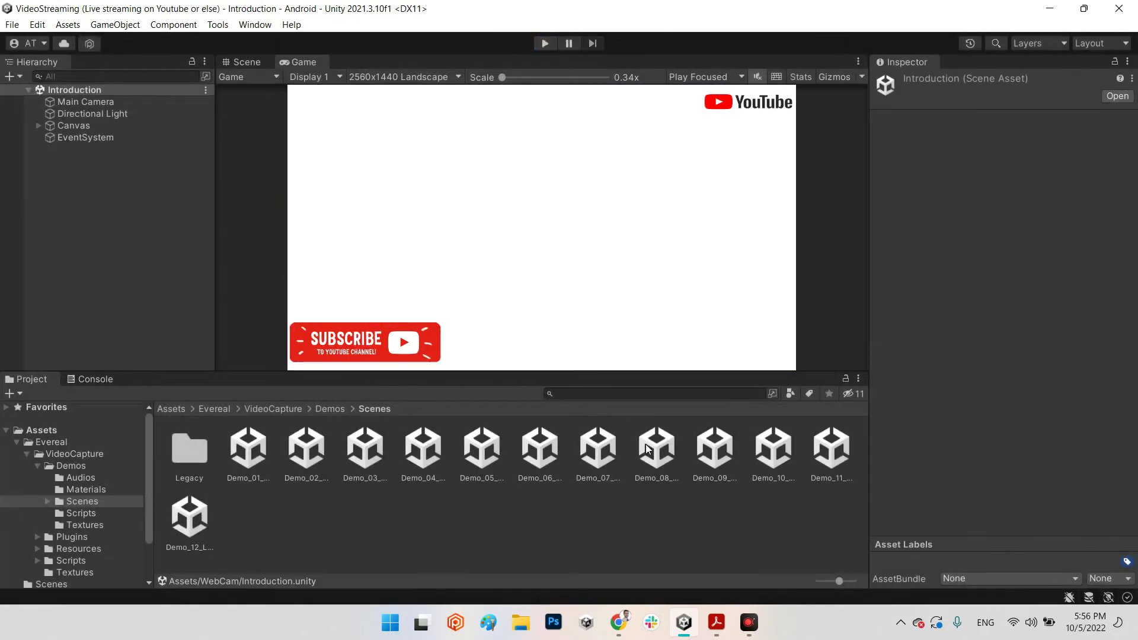
left_click(619, 622)
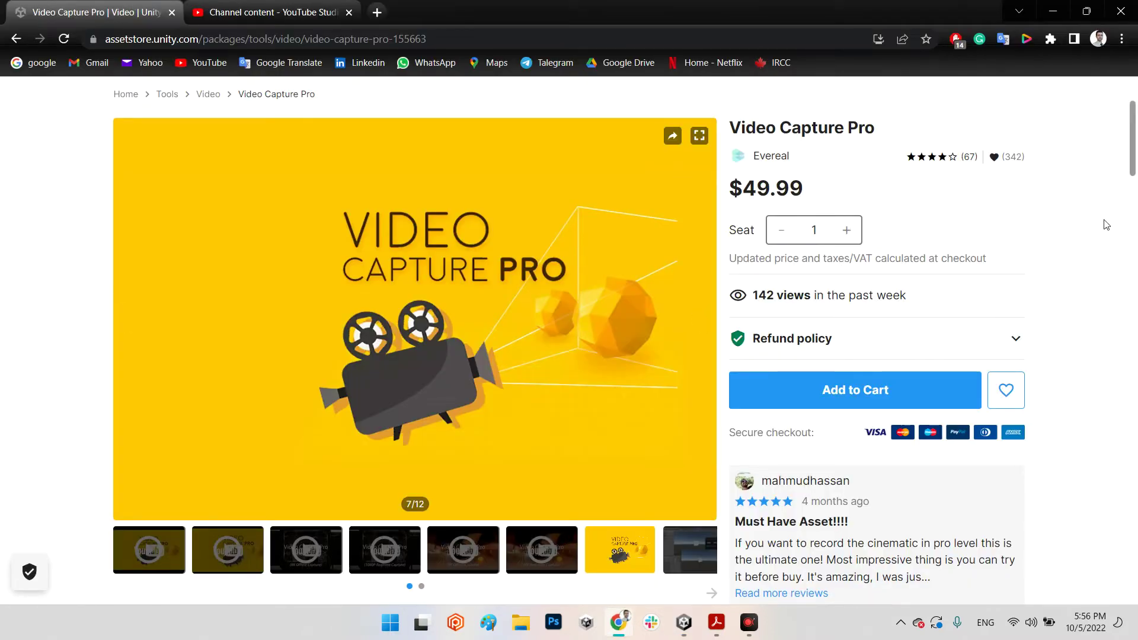
scroll(1106, 225, "up", 3)
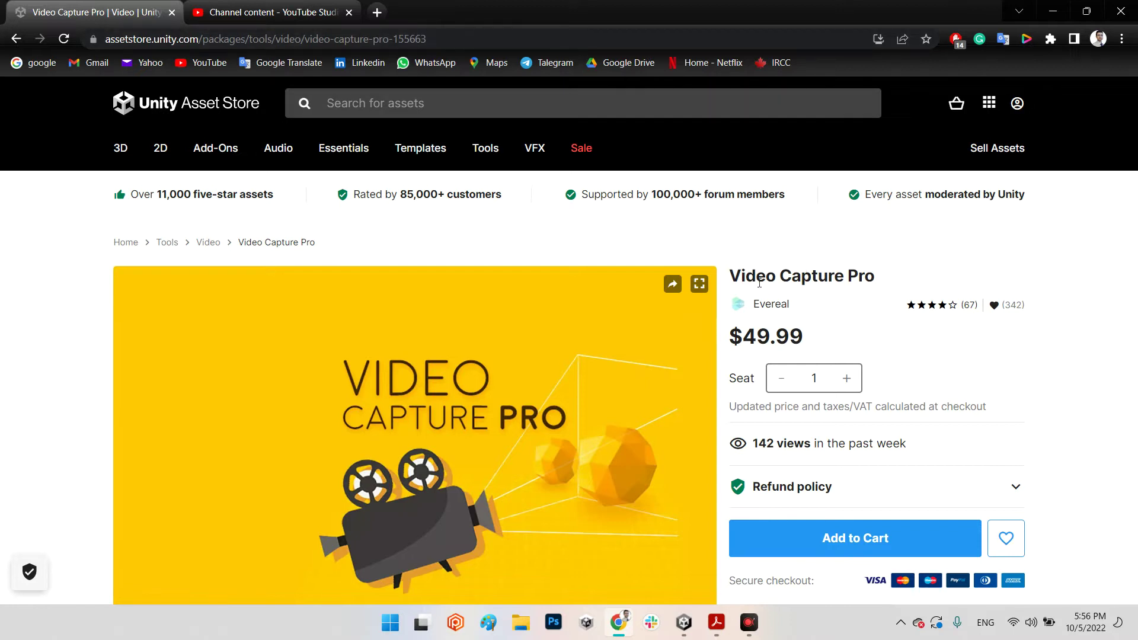
scroll(1092, 304, "down", 2)
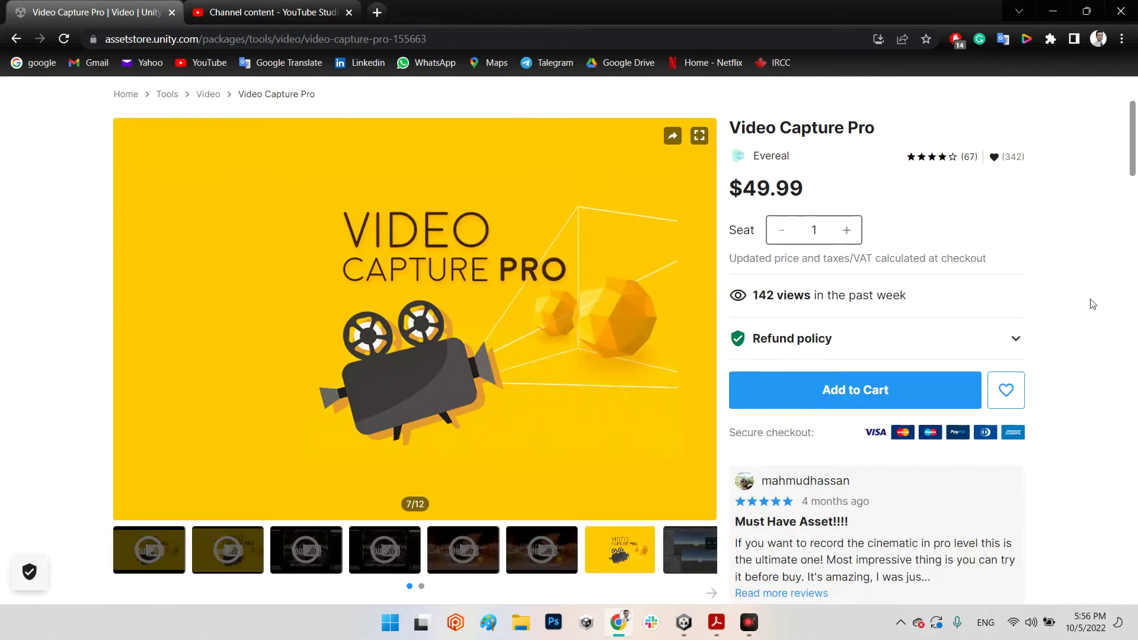
scroll(1078, 311, "down", 1)
scroll(955, 272, "up", 1)
scroll(1074, 294, "down", 6)
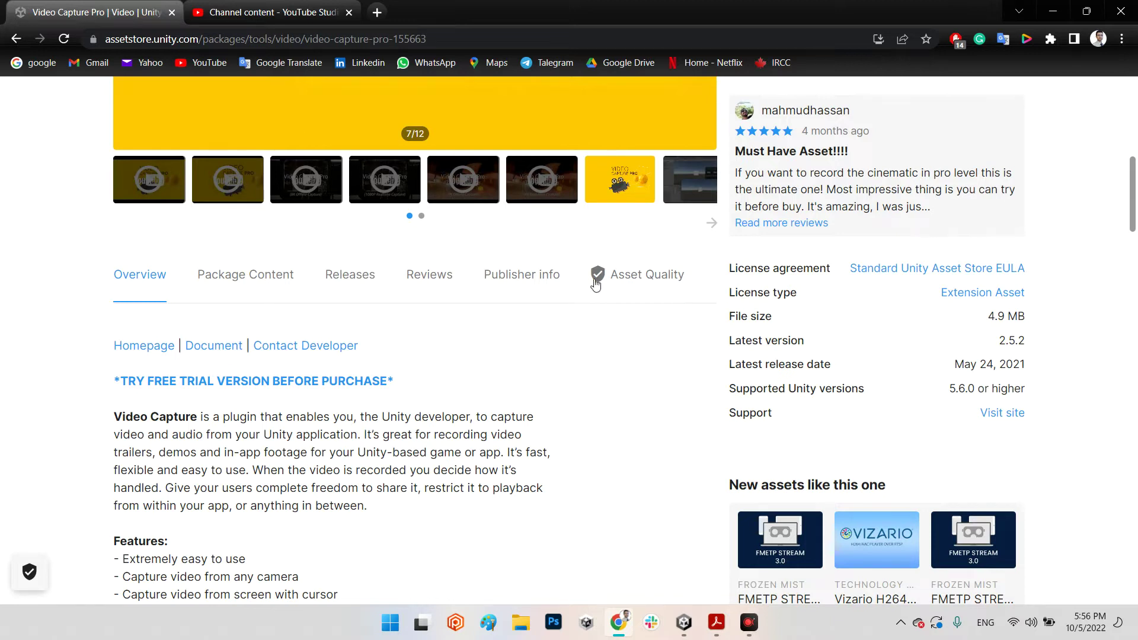
scroll(551, 401, "down", 3)
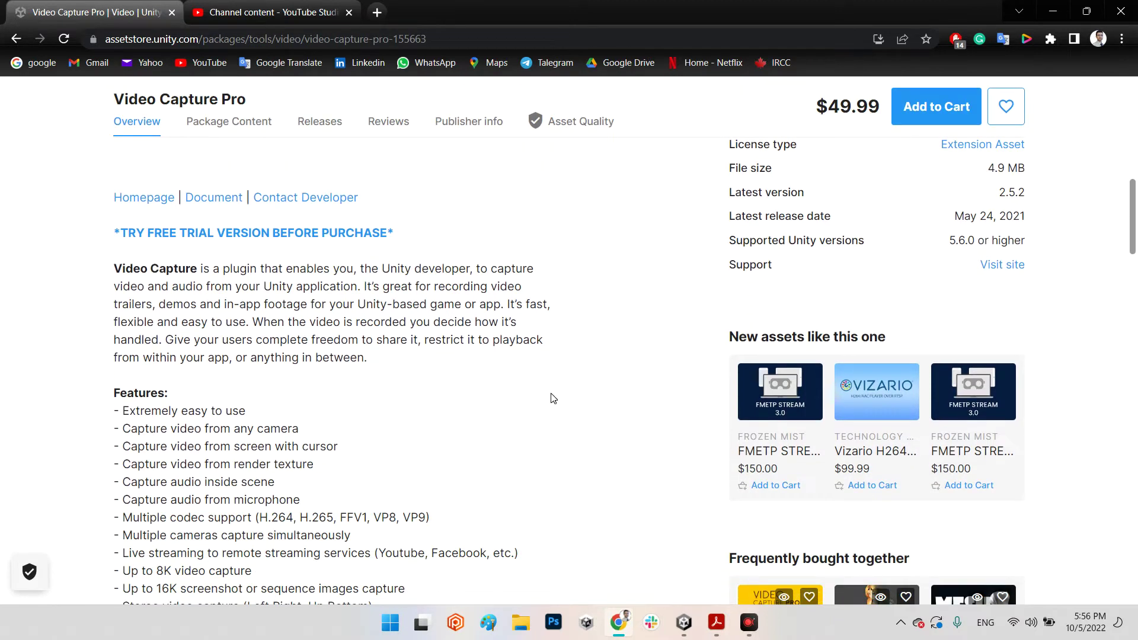
scroll(551, 398, "down", 1)
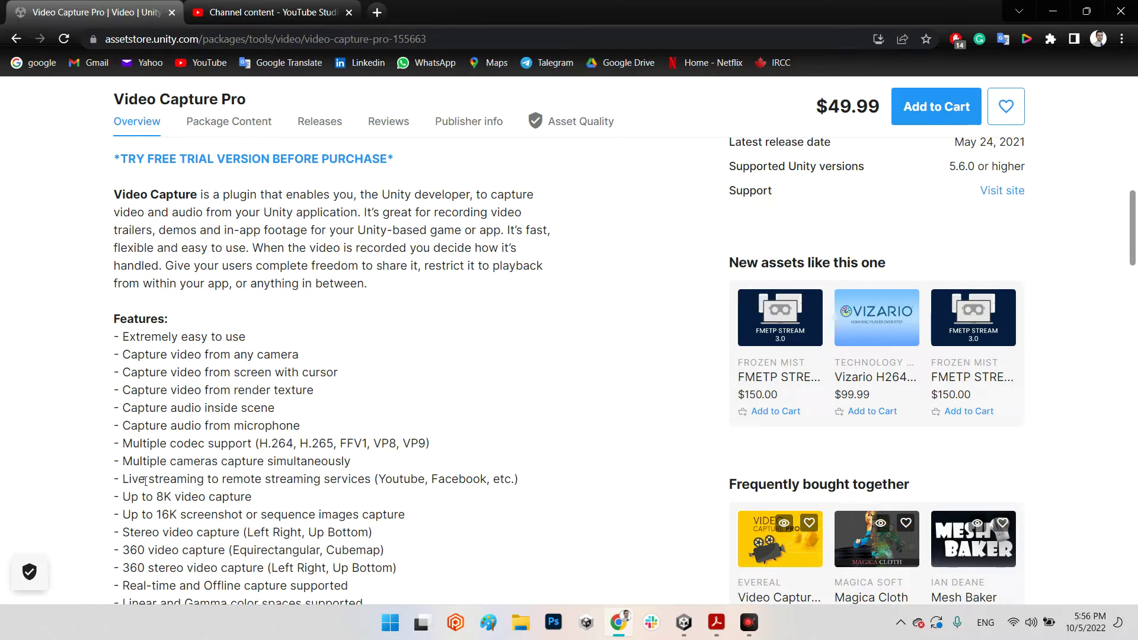
left_click_drag(122, 480, 372, 481)
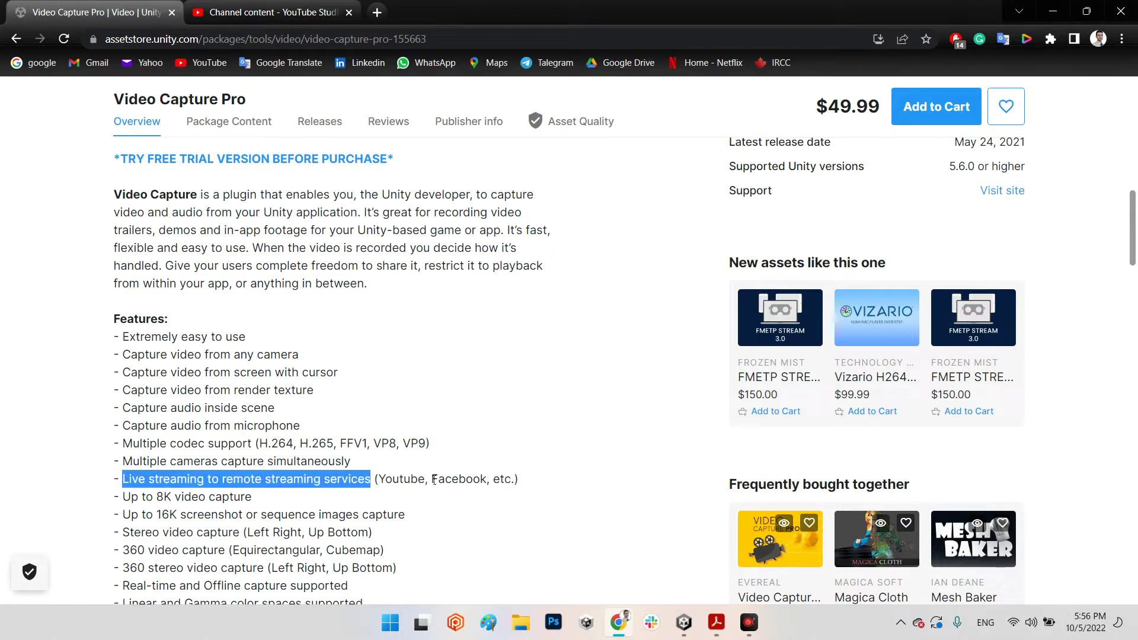
left_click_drag(118, 479, 521, 478)
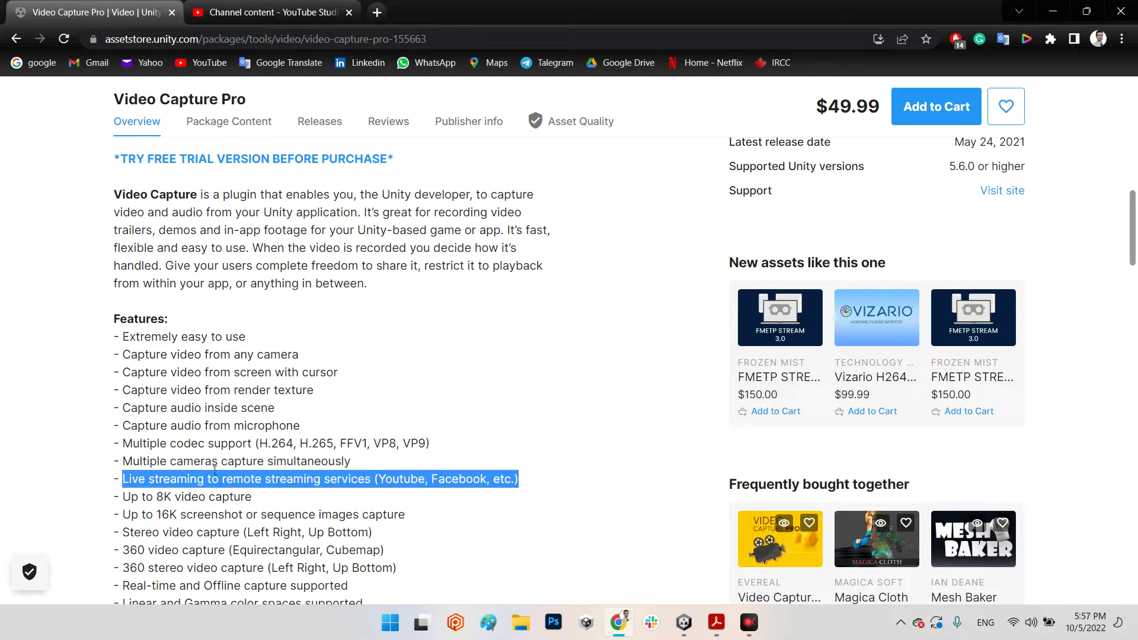
left_click(619, 337)
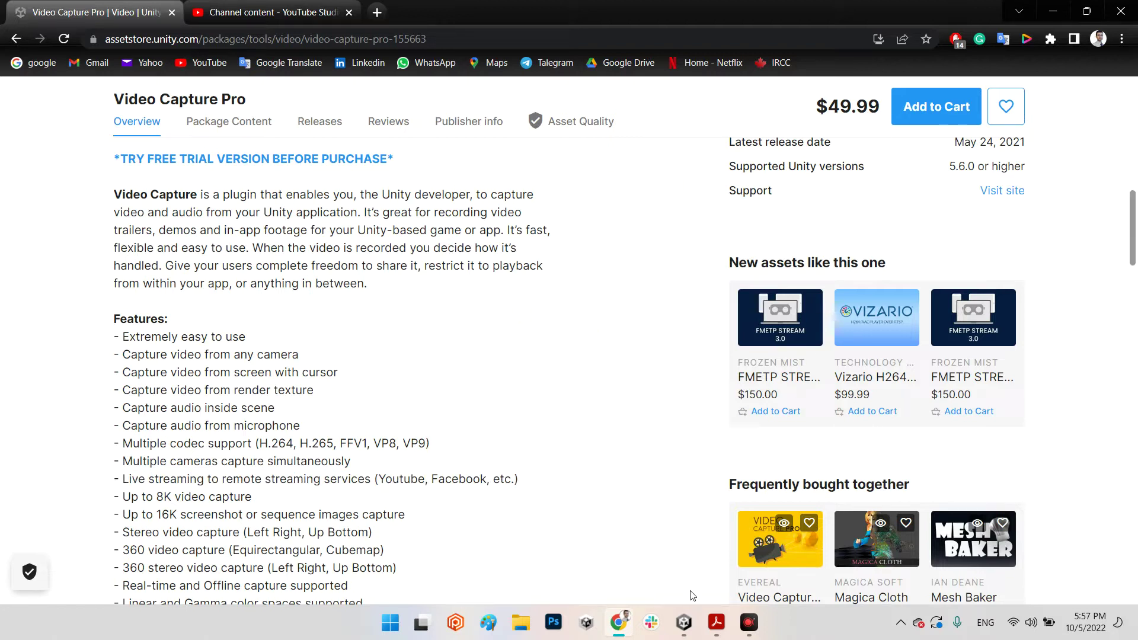
left_click(691, 626)
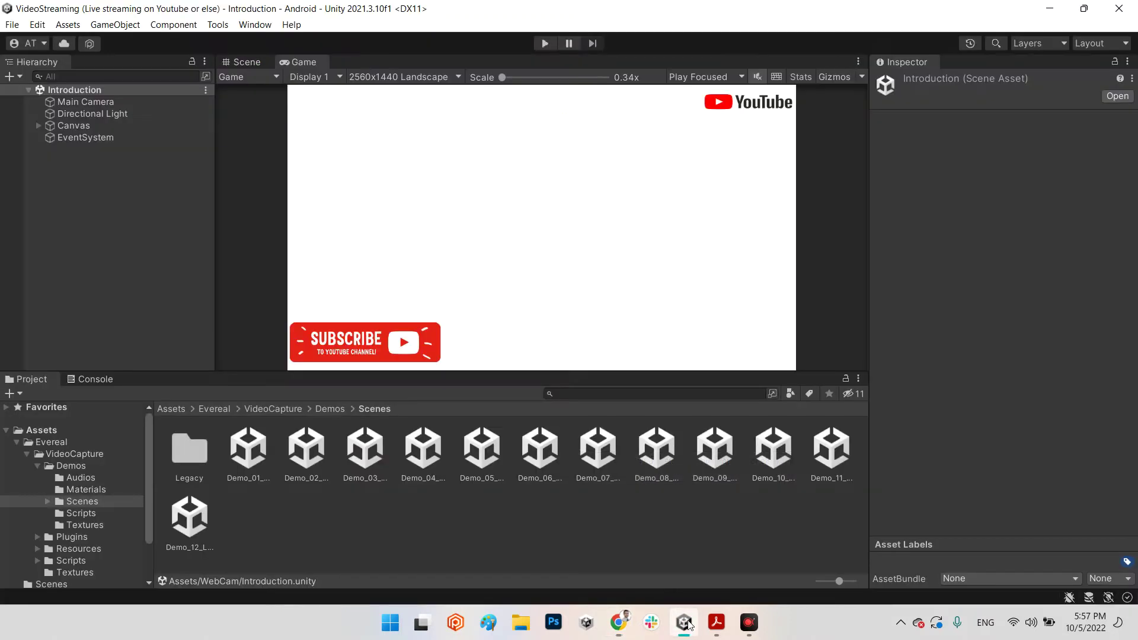
- Browse to the Evereal > VideoCapture > Demos > Scenes folder in the Project panel
left_click(210, 413)
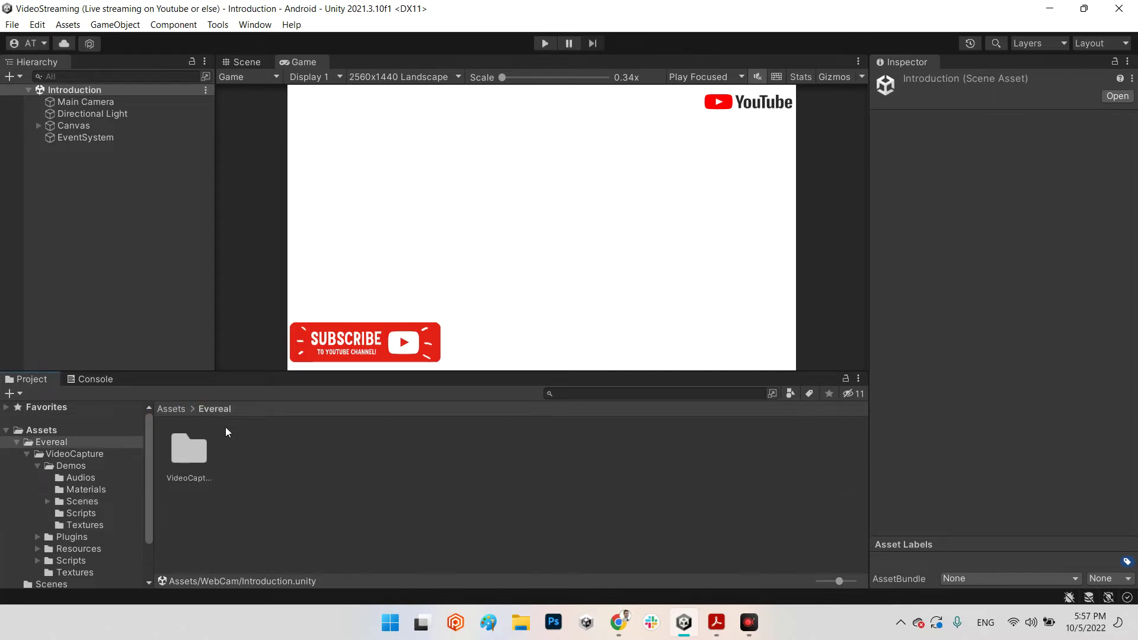
left_click(202, 449)
double_click(202, 449)
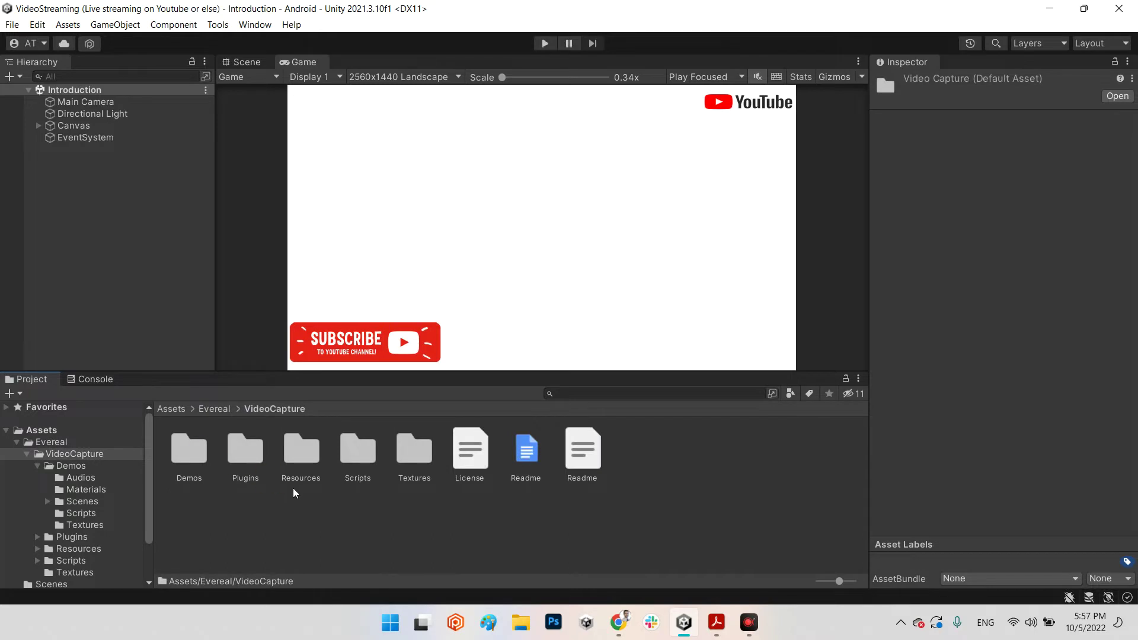
double_click(202, 456)
double_click(305, 453)
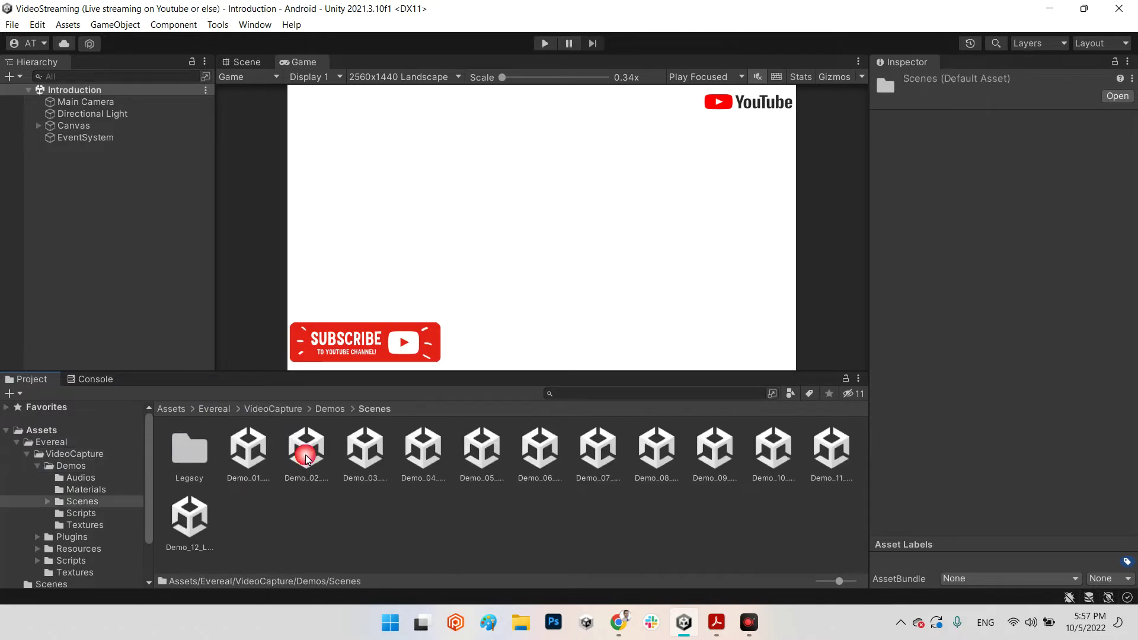
- Look over the demo scene assets and load Demo_12_LiveStreaming
left_click(240, 456)
left_click(299, 454)
left_click(350, 455)
left_click(421, 452)
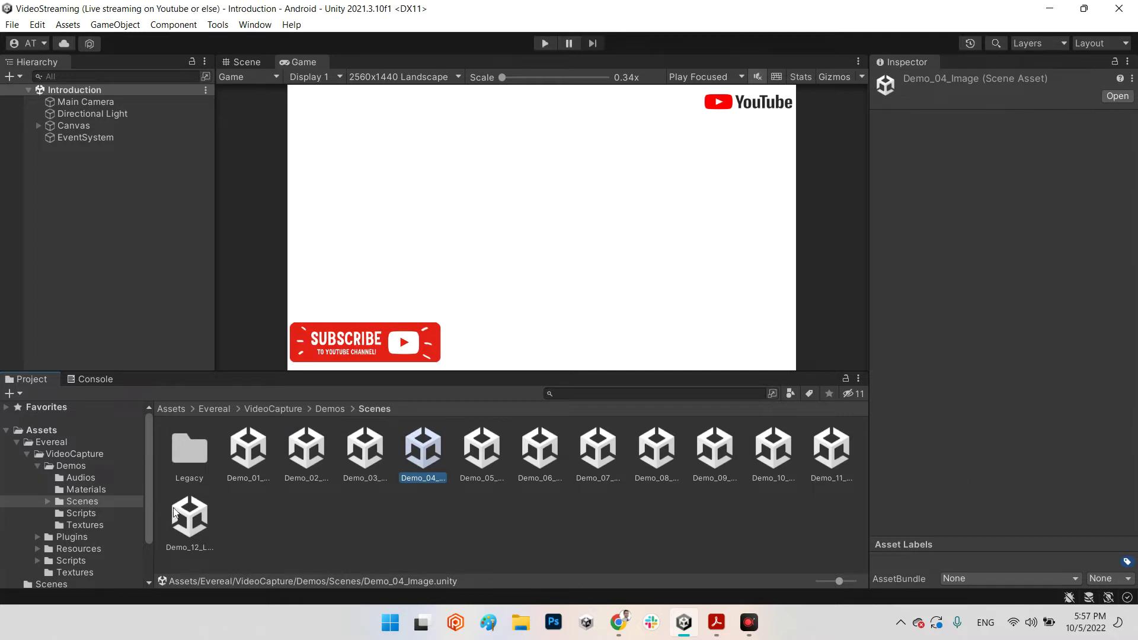
left_click(189, 515)
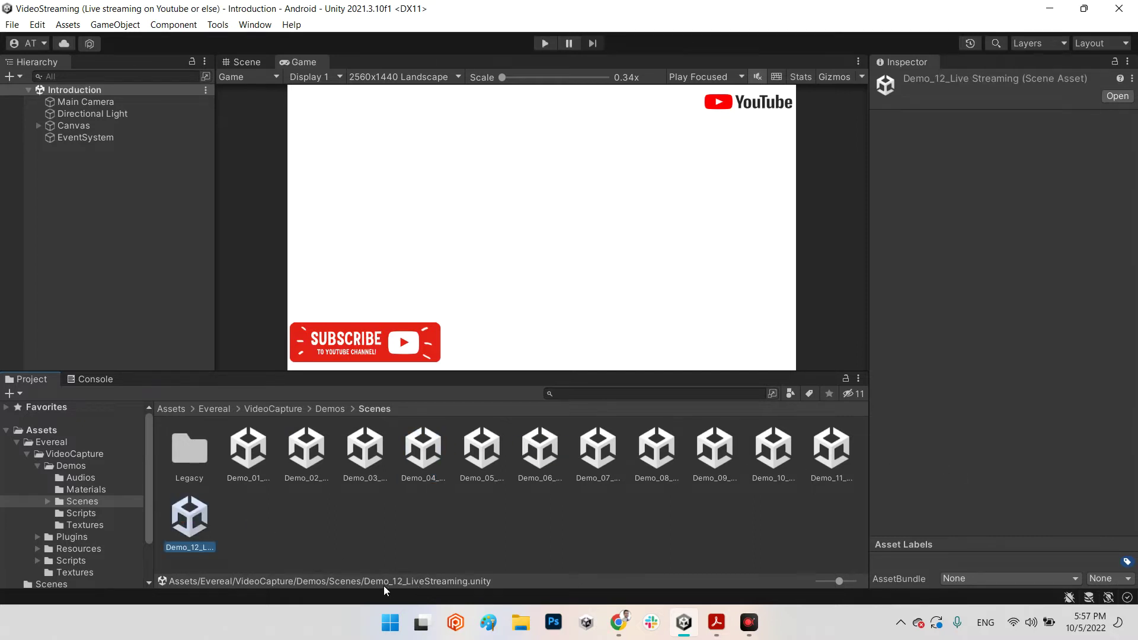
double_click(191, 517)
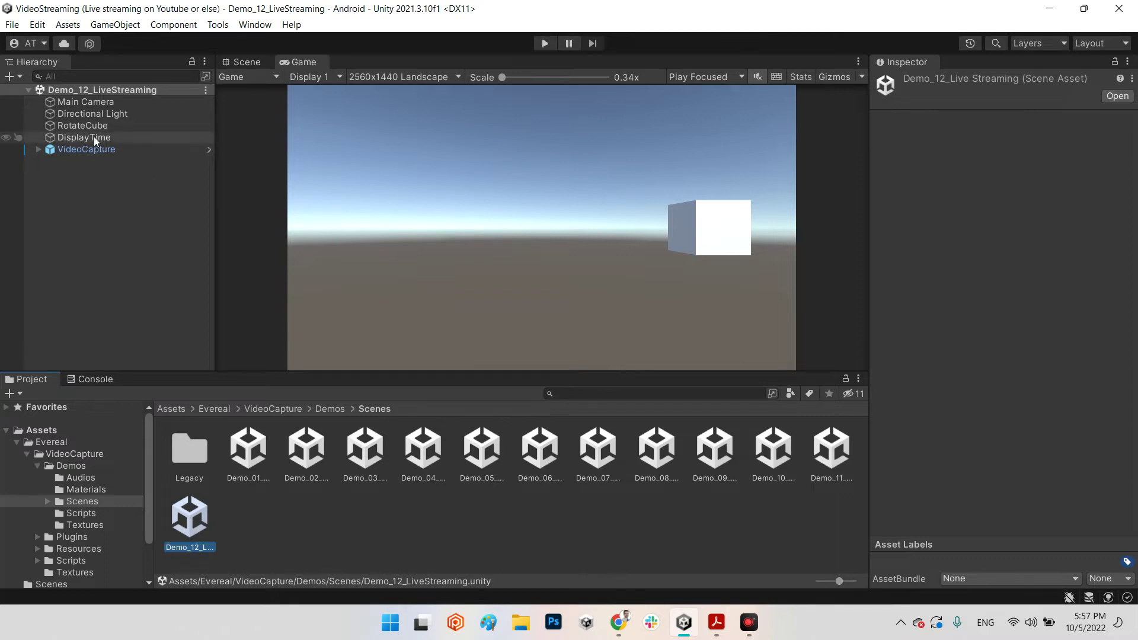
- Inspect Main Camera, RotateCube and DisplayTime, then run the scene so the cube rotates
left_click(87, 102)
scroll(1073, 345, "down", 6)
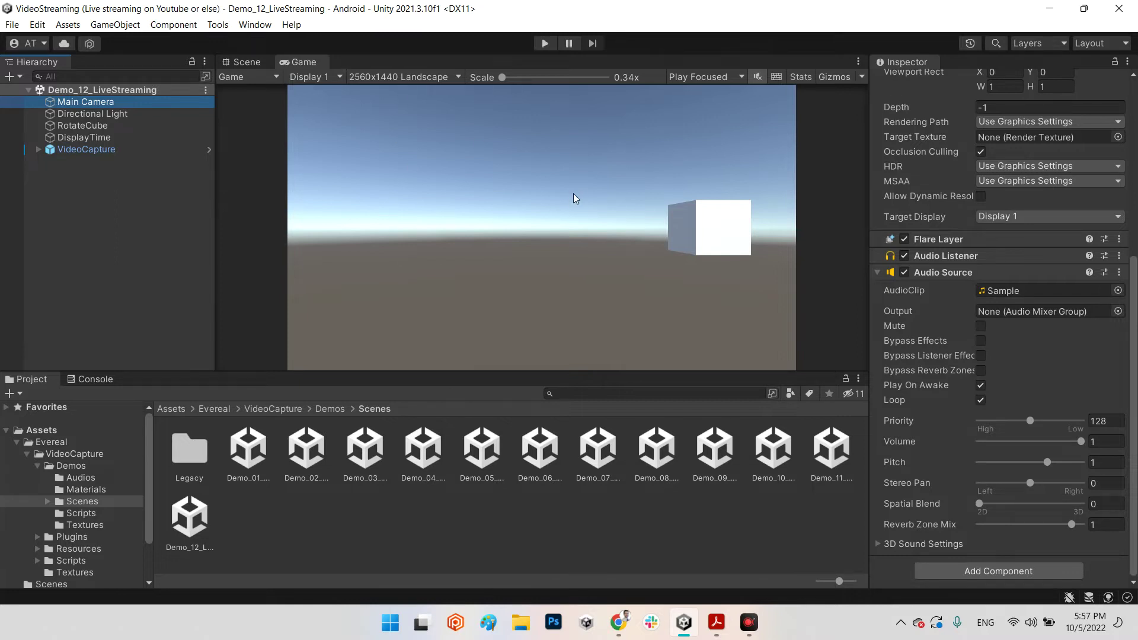
left_click(76, 126)
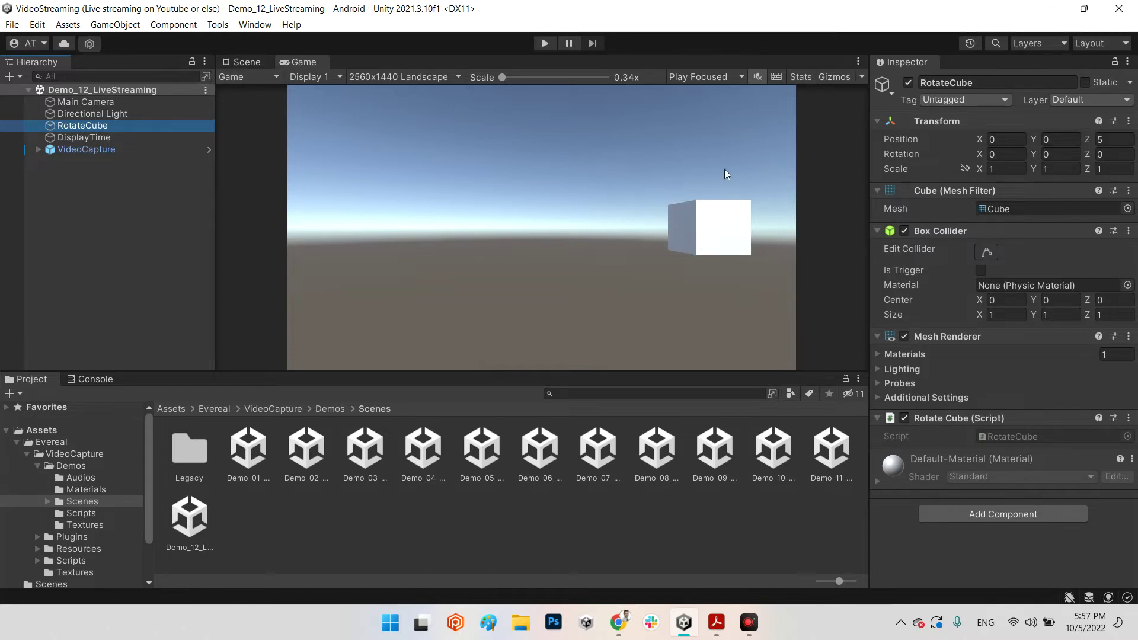
left_click(99, 139)
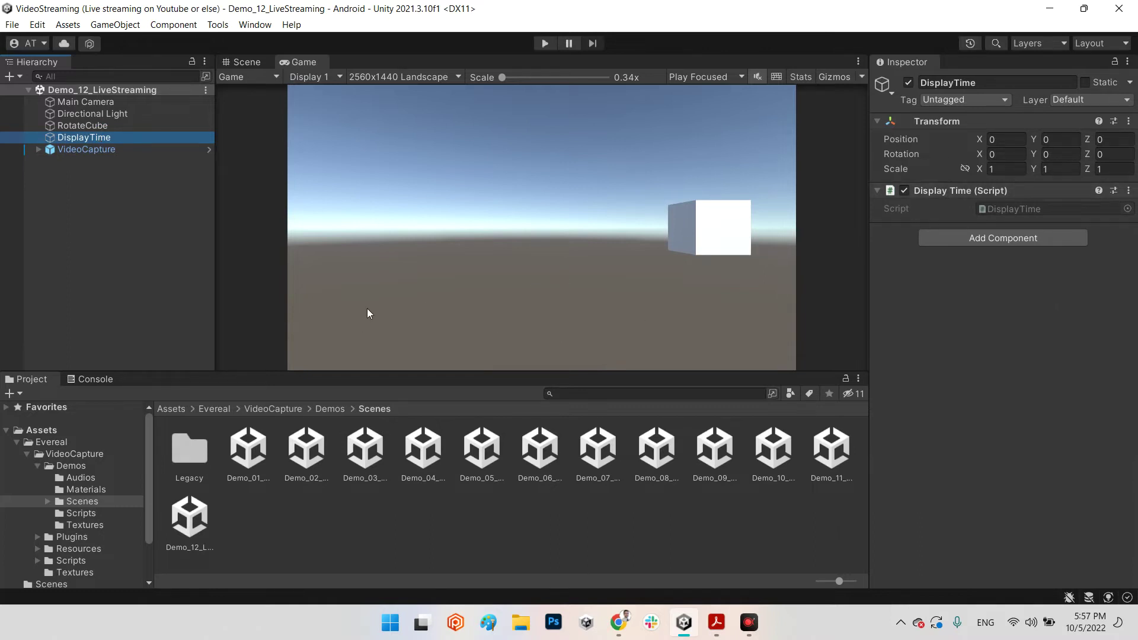
left_click(544, 44)
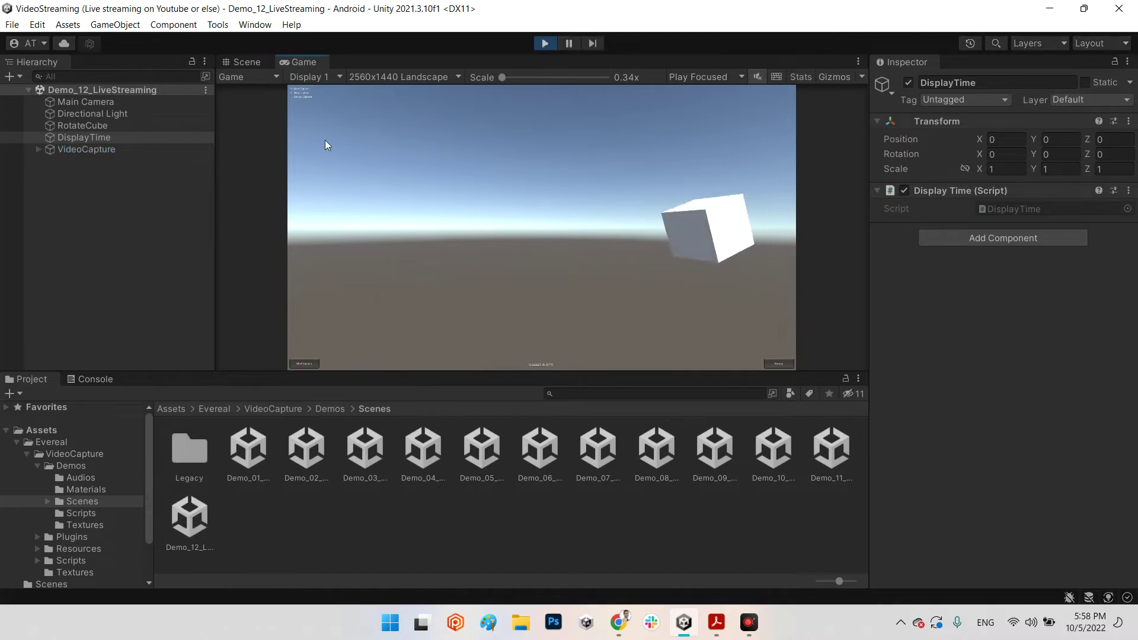
- Set the Game view to Free Aspect and review VideoCapture's live settings: 1280×720, 2000 Kbps, 30 fps
left_click(371, 77)
left_click(390, 117)
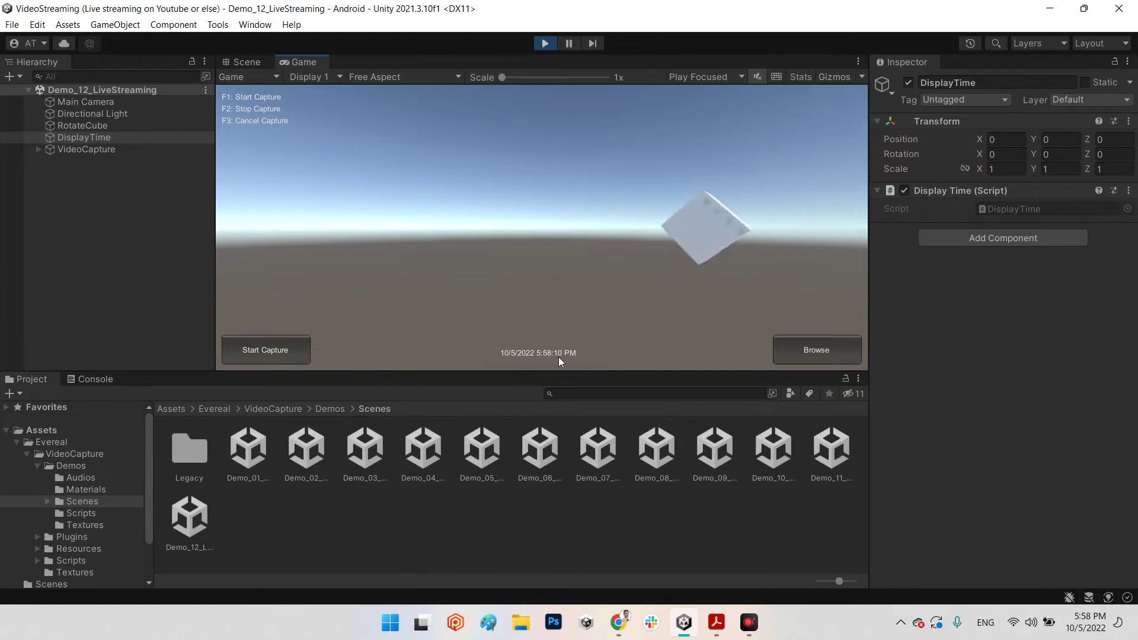
left_click(86, 150)
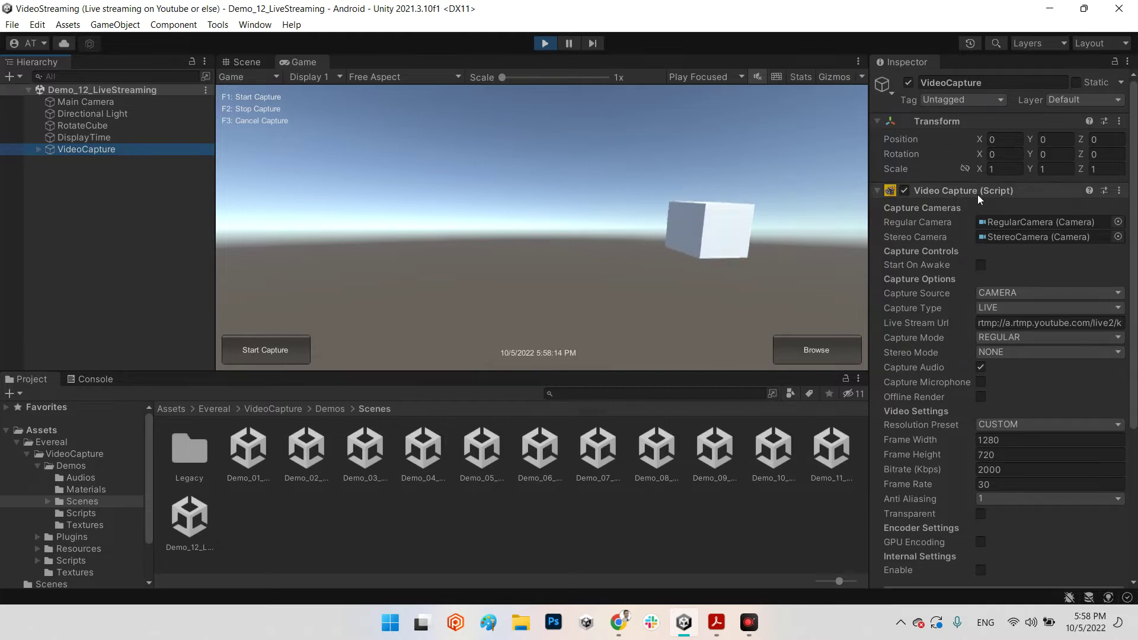
left_click(1086, 265)
scroll(1086, 264, "down", 8)
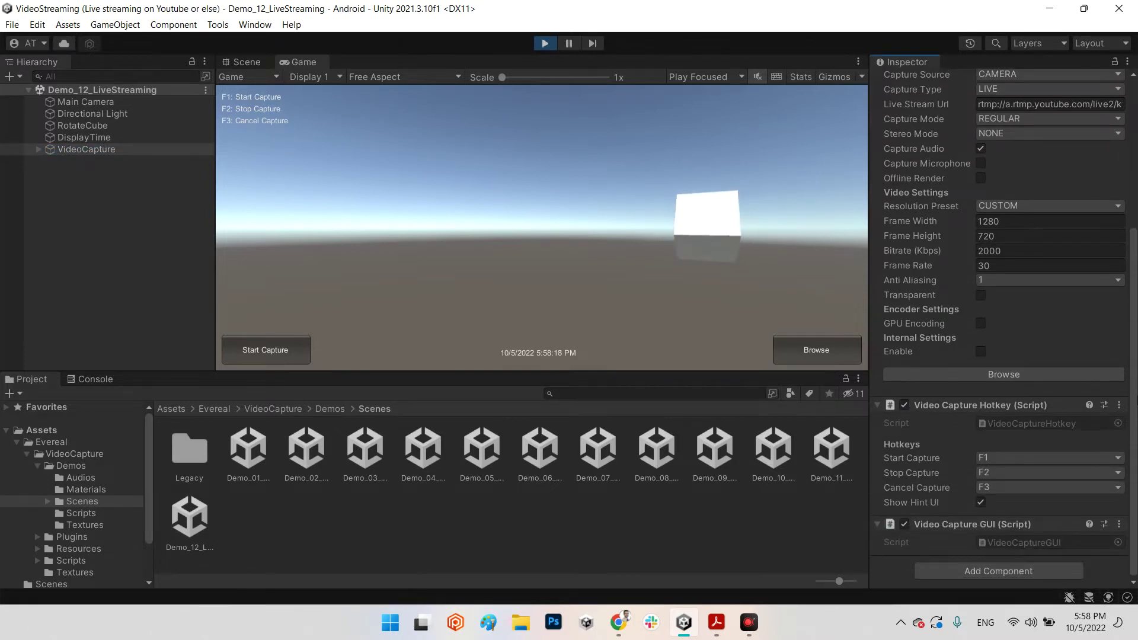
scroll(1002, 297, "up", 6)
scroll(1001, 296, "up", 1)
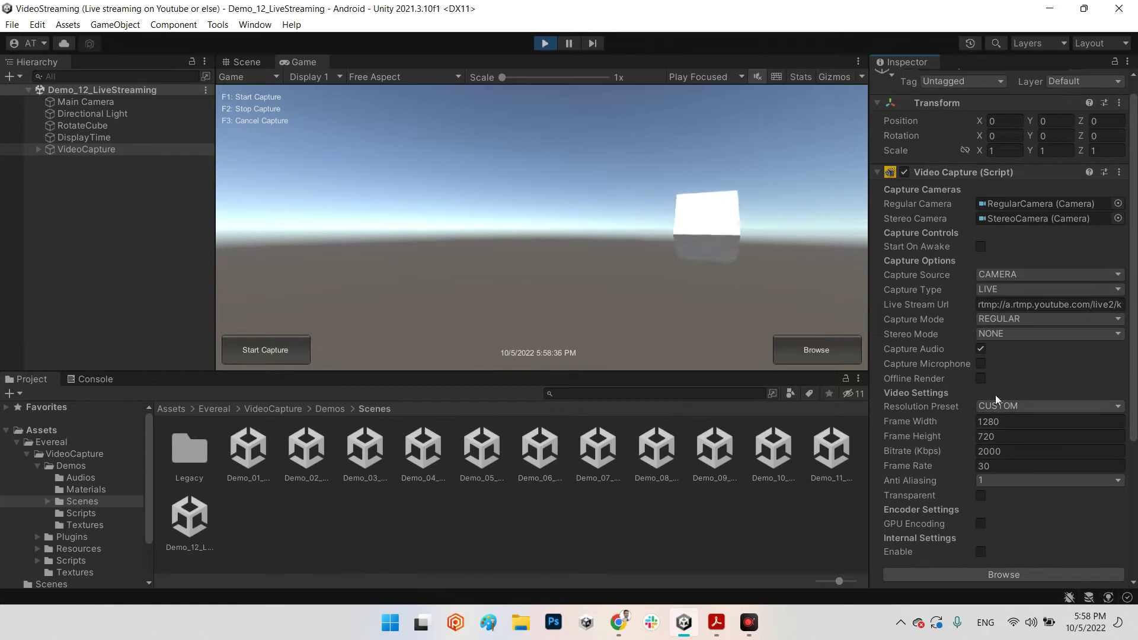
- Keep CAMERA as capture source and review the LIVE capture type and YouTube RTMP URL
left_click(1011, 275)
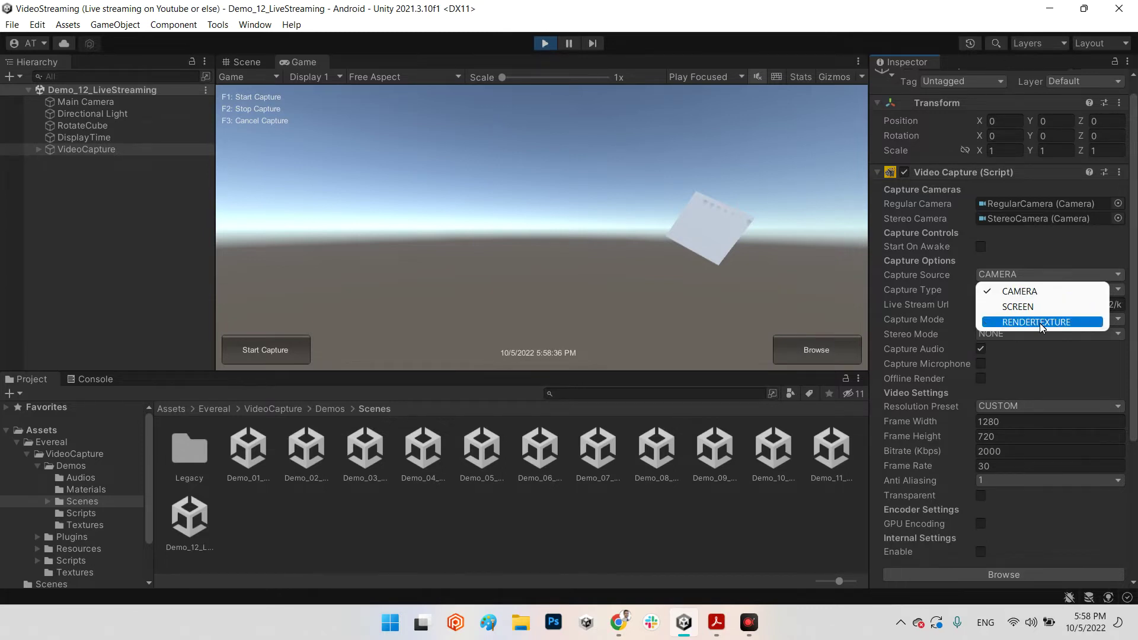
left_click(1040, 290)
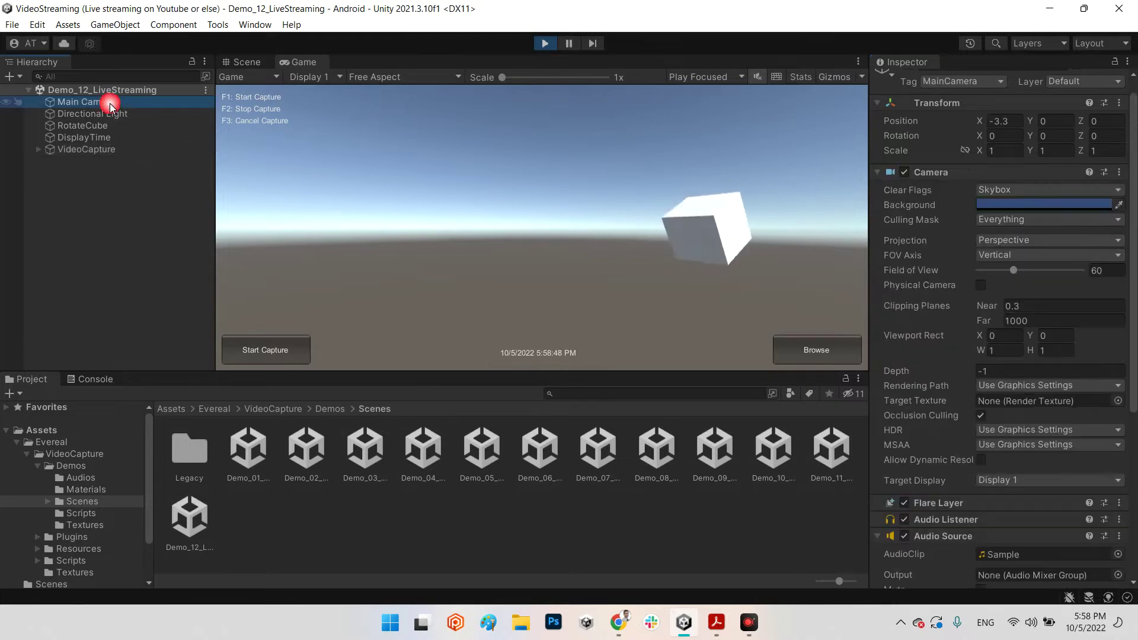
scroll(947, 161, "up", 1)
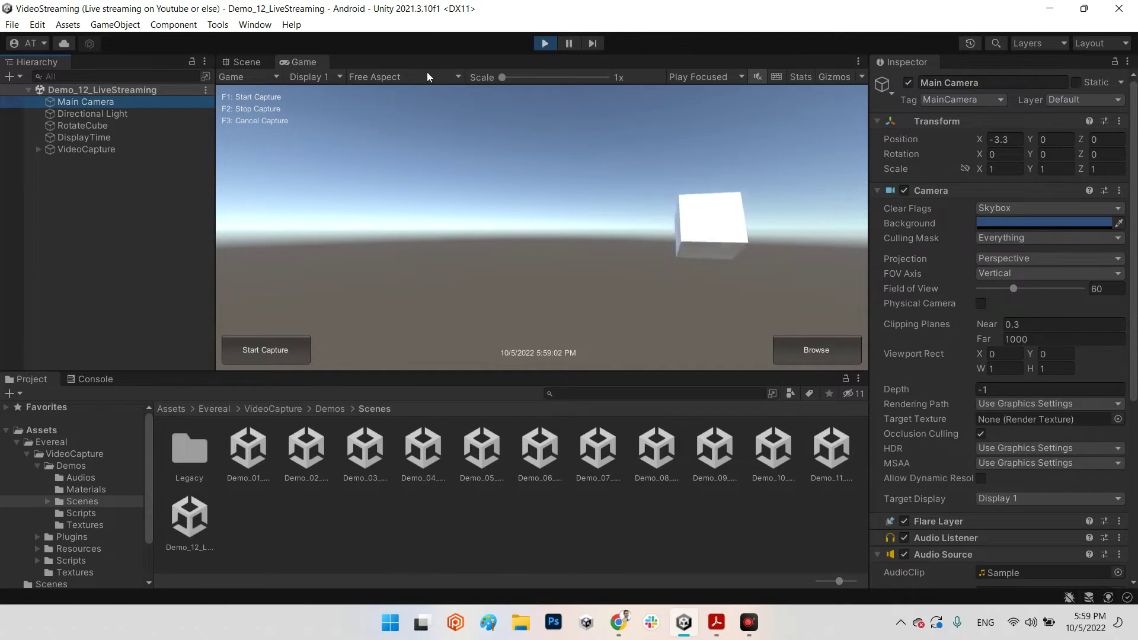
left_click(89, 148)
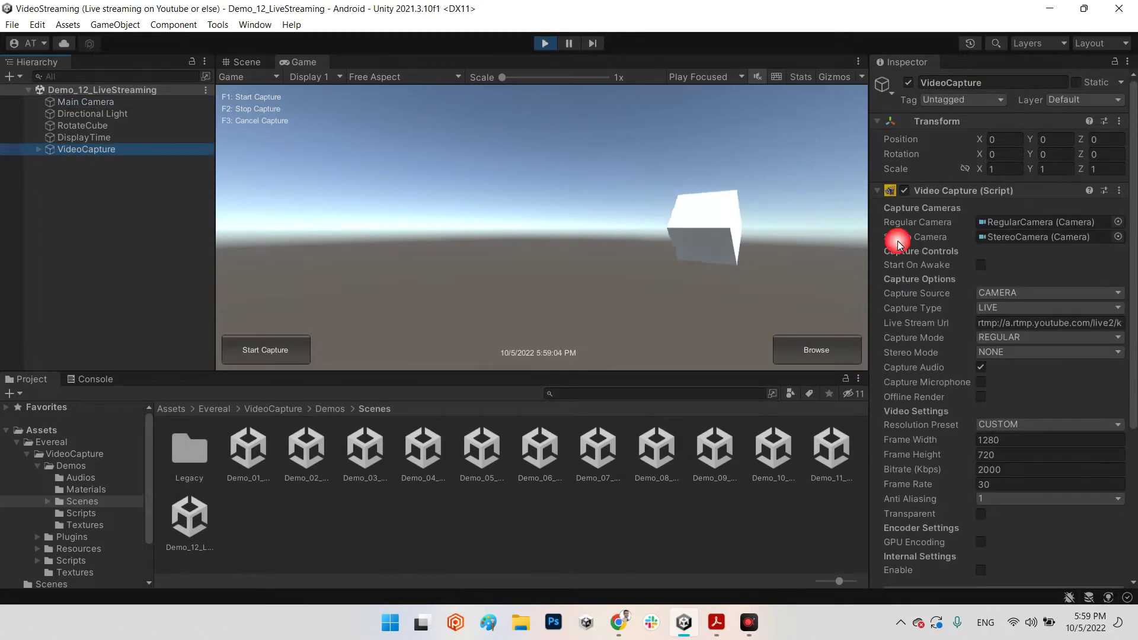
scroll(1102, 297, "down", 3)
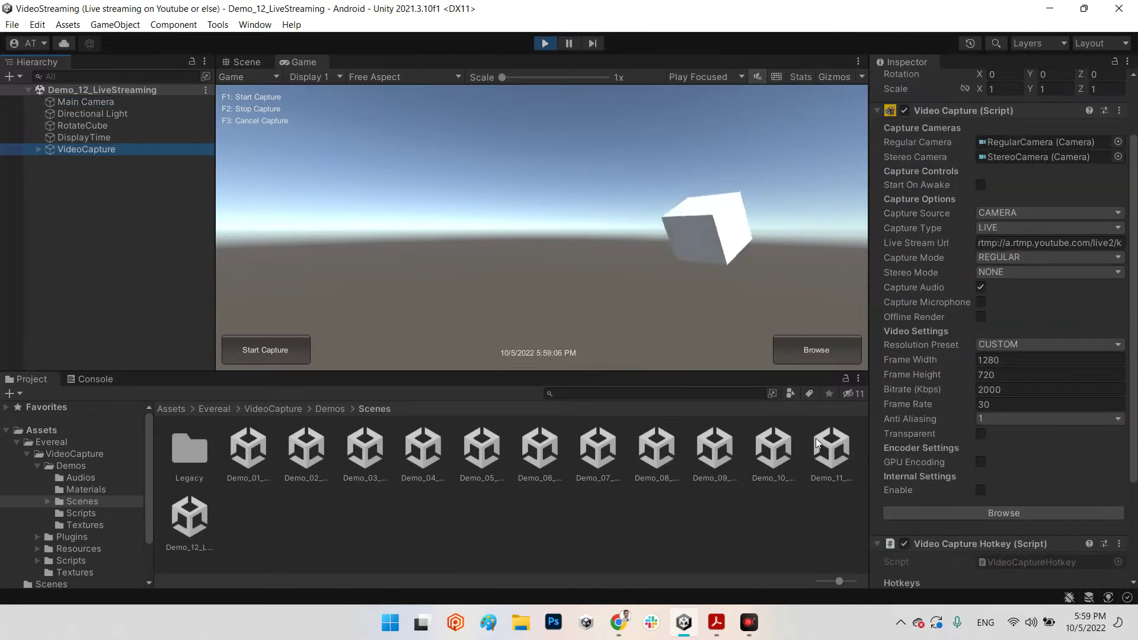
- Read README.pdf section 5.8 on live streaming, then bring up the Video Capture Pro store page
left_click(716, 621)
scroll(741, 403, "up", 5)
scroll(851, 424, "up", 15)
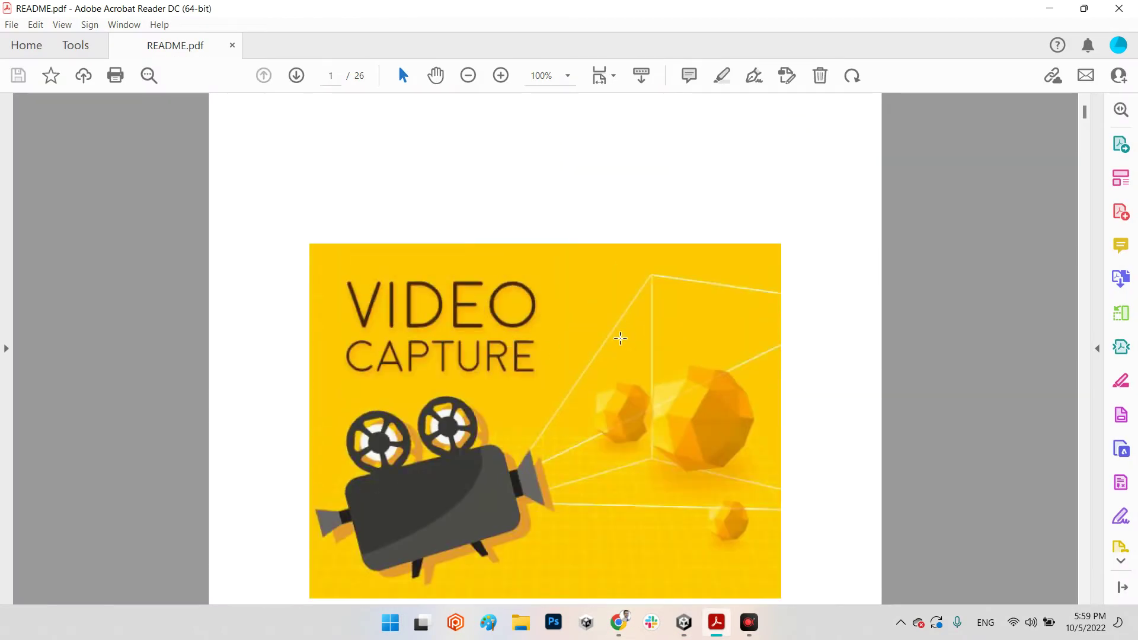
scroll(620, 339, "down", 3)
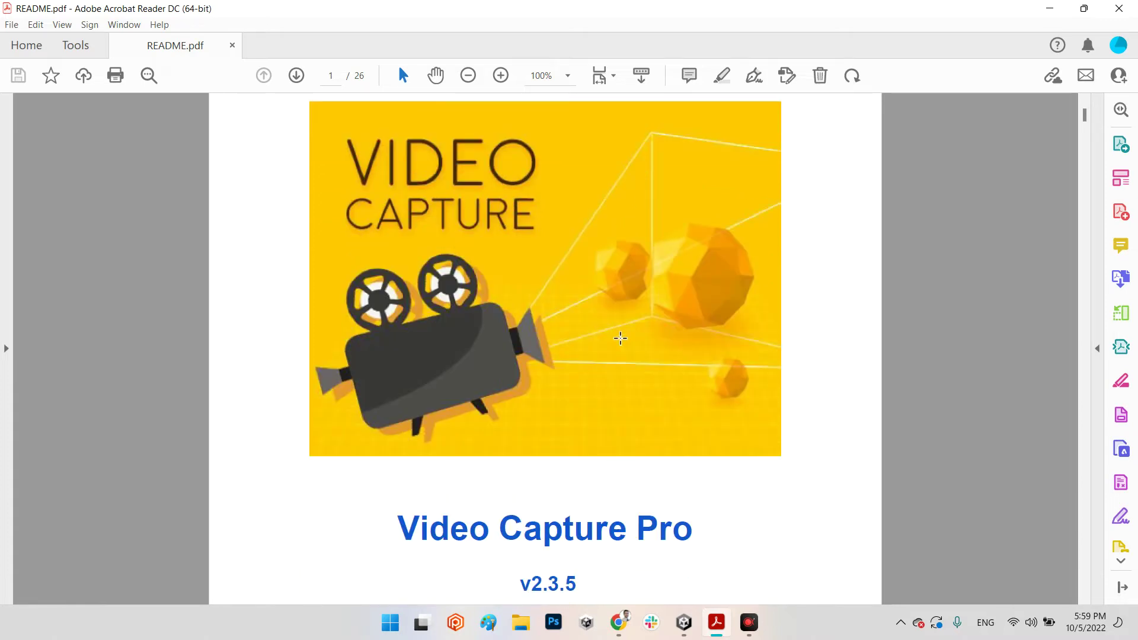
scroll(620, 339, "down", 3)
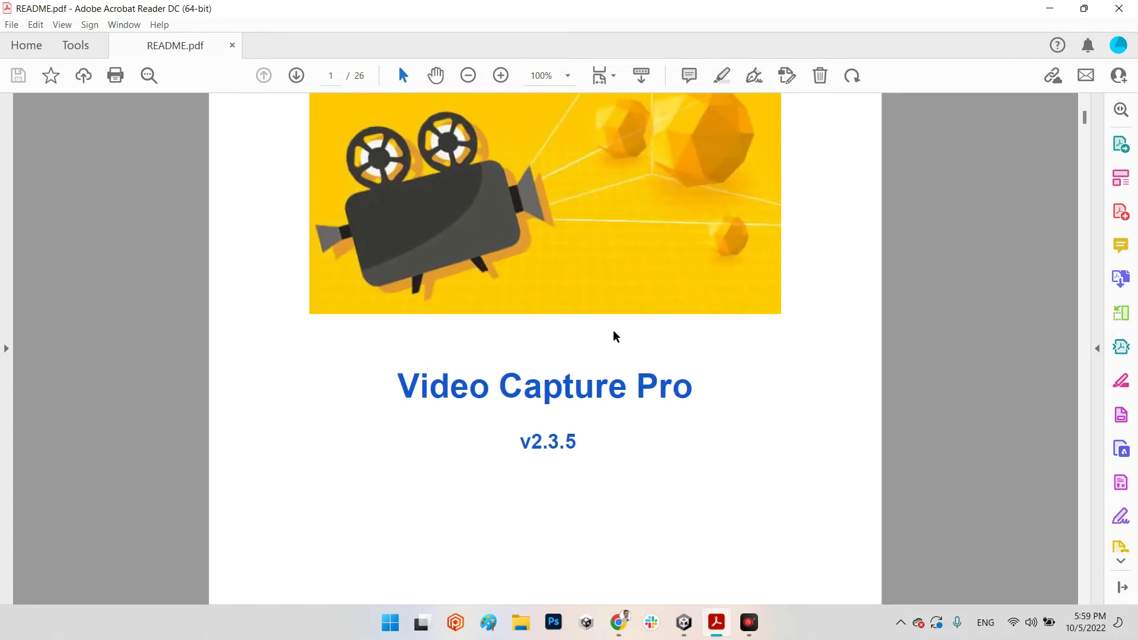
scroll(615, 336, "down", 3)
scroll(802, 389, "down", 12)
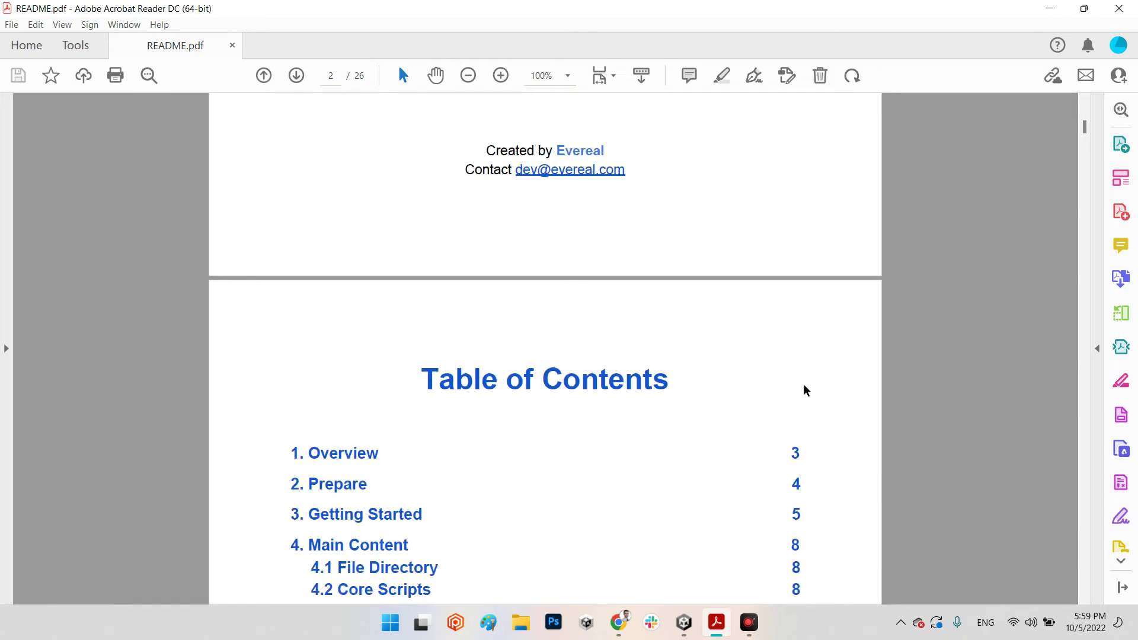
scroll(652, 299, "down", 2)
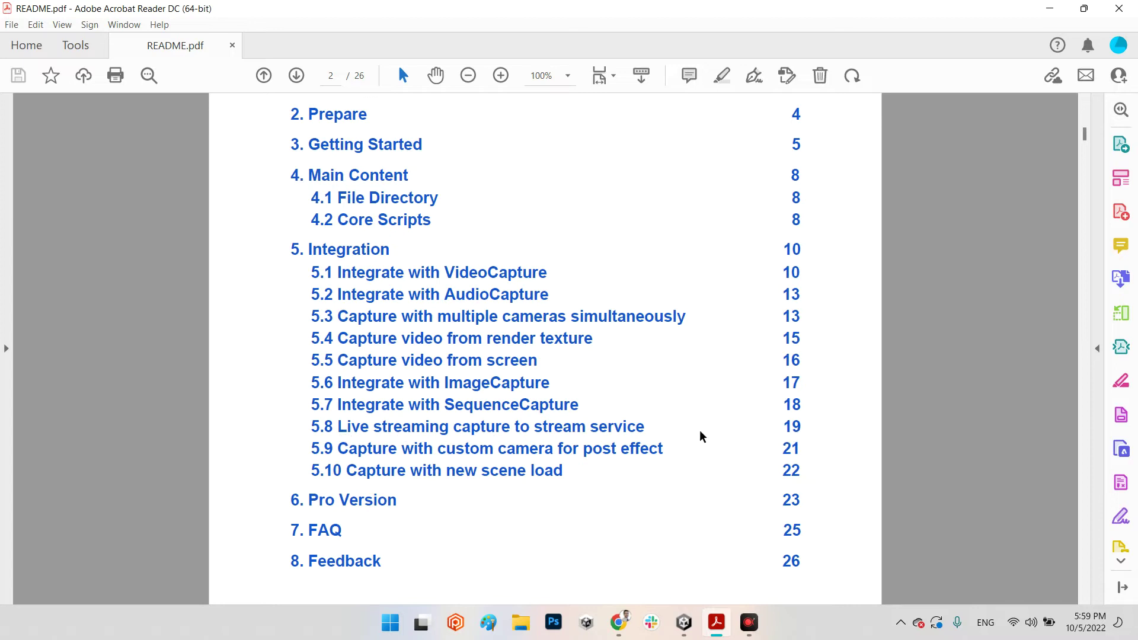
left_click(397, 435)
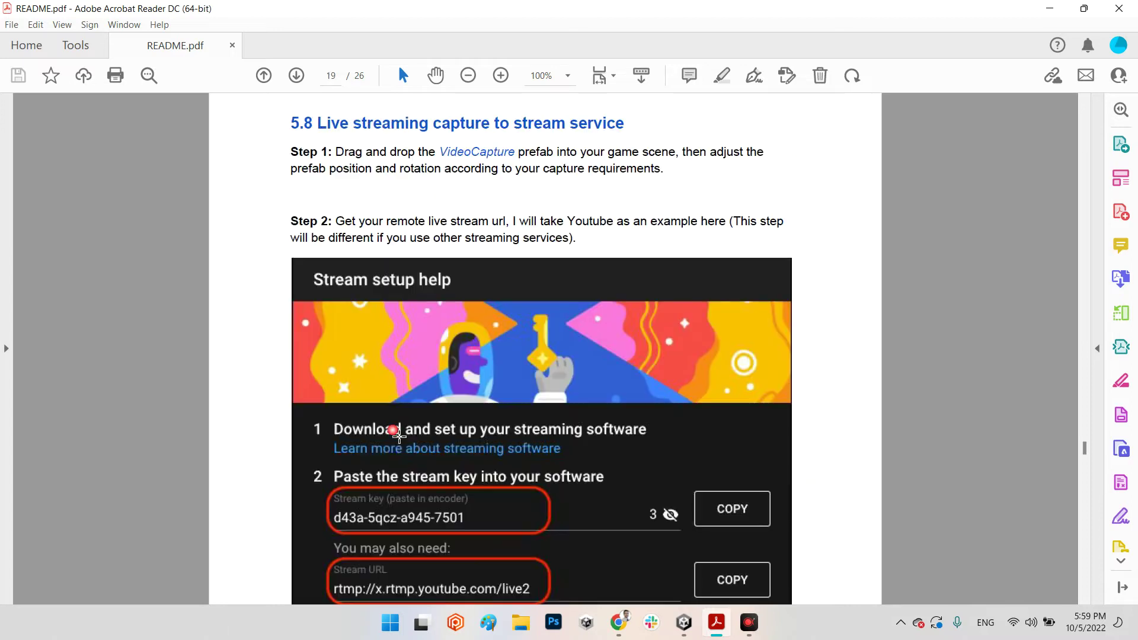
left_click(620, 621)
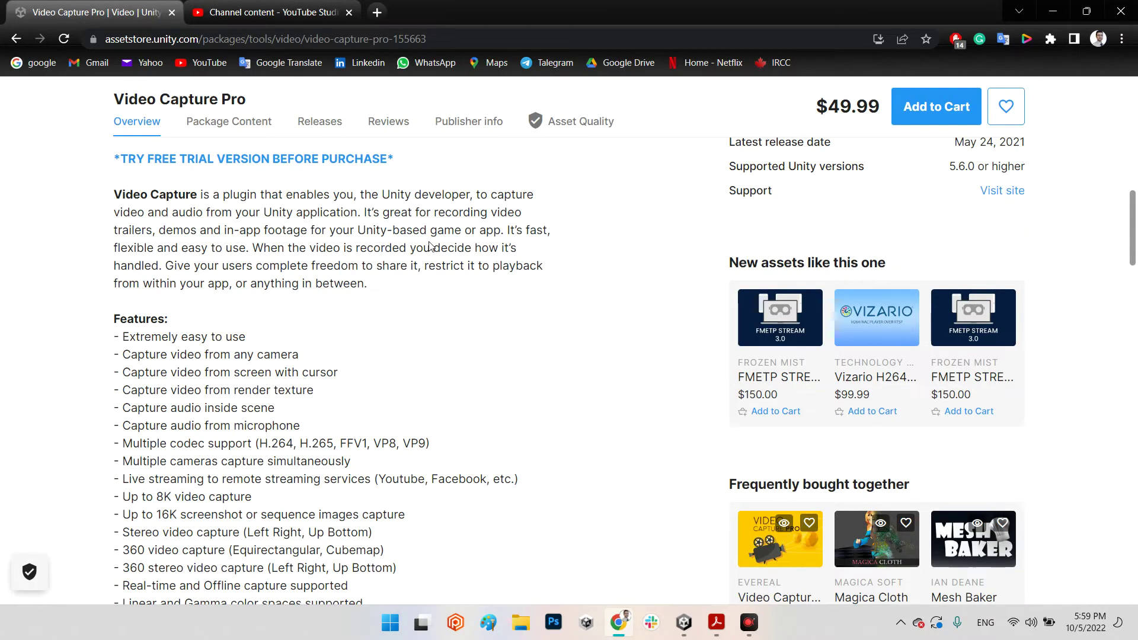
- Start a new live stream from YouTube Studio's CREATE menu using Go live
left_click(270, 12)
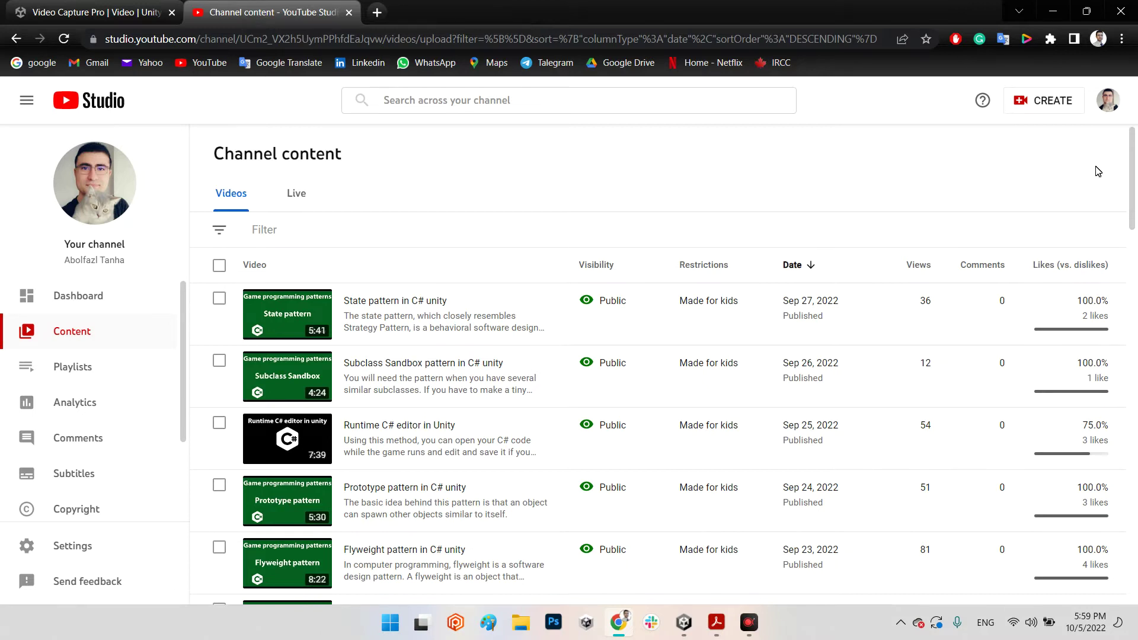
left_click(1052, 100)
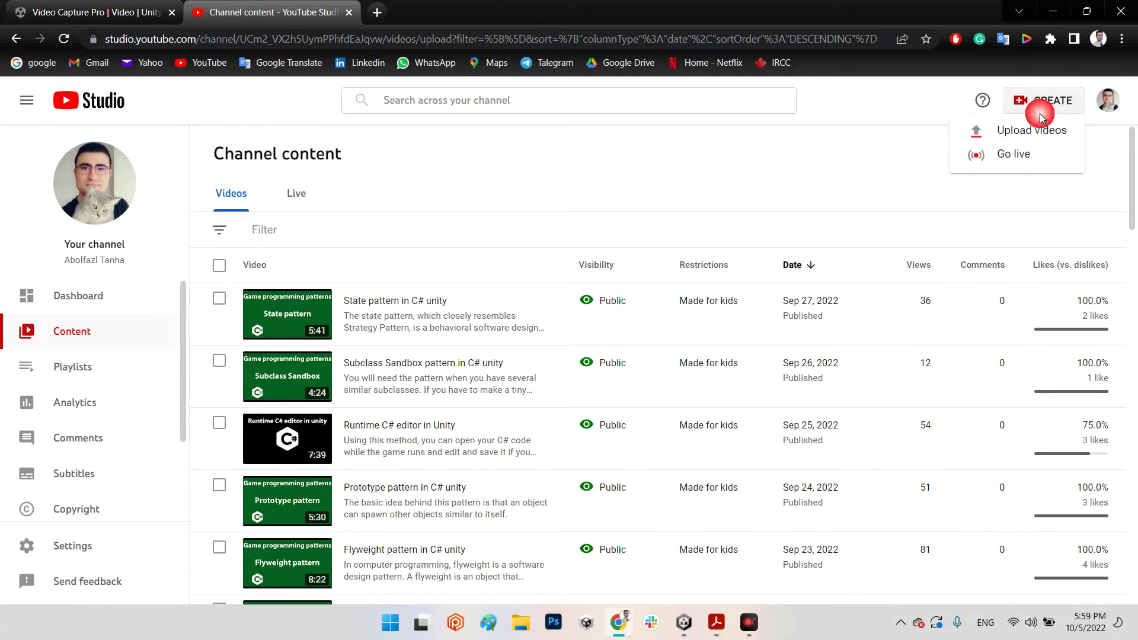
left_click(1000, 161)
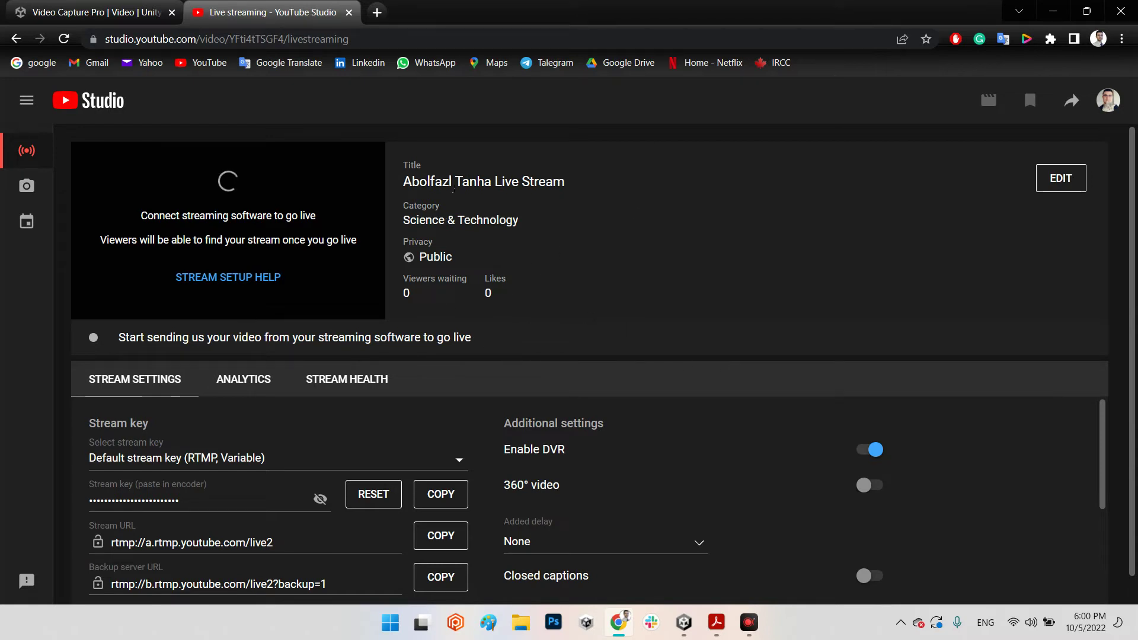
left_click(489, 177)
left_click(1057, 180)
scroll(628, 427, "down", 3)
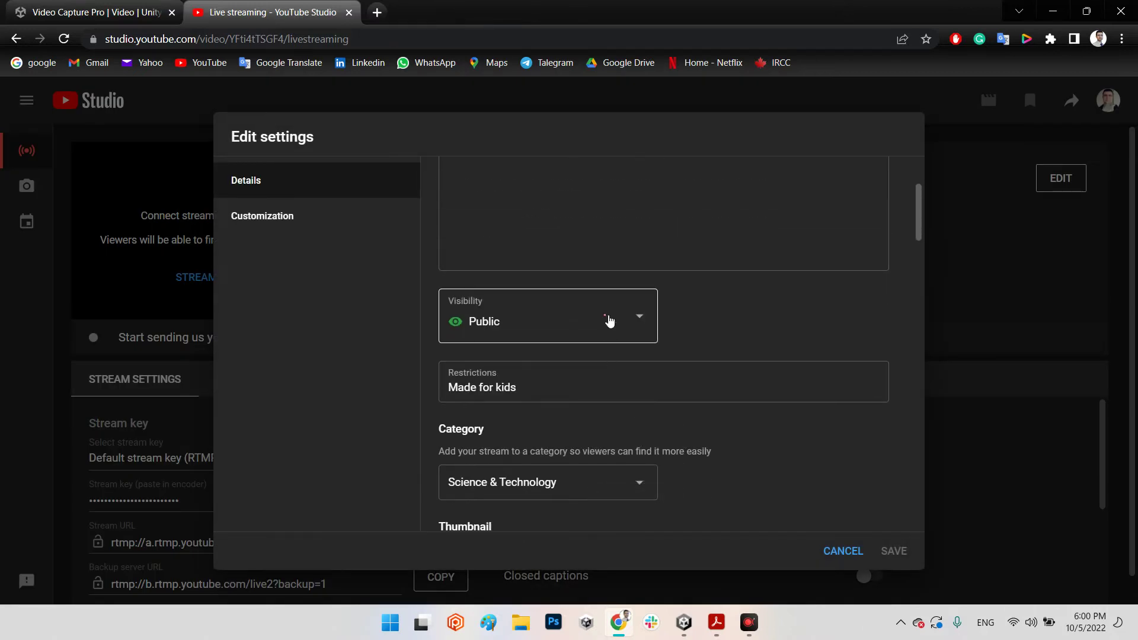
left_click(611, 320)
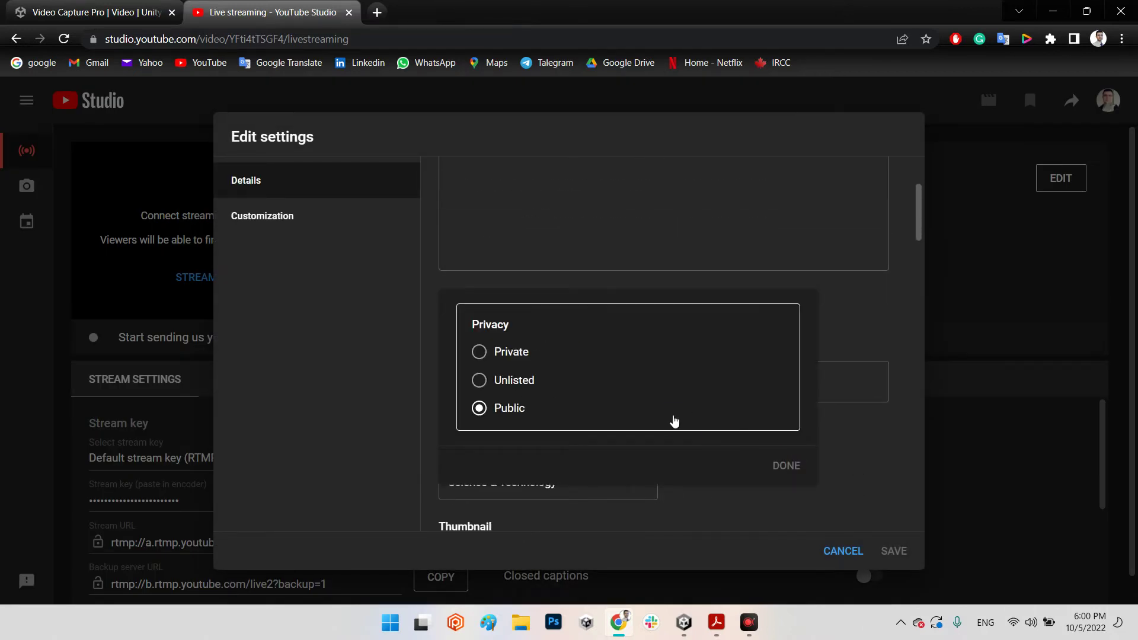
left_click(364, 352)
scroll(518, 526, "down", 1)
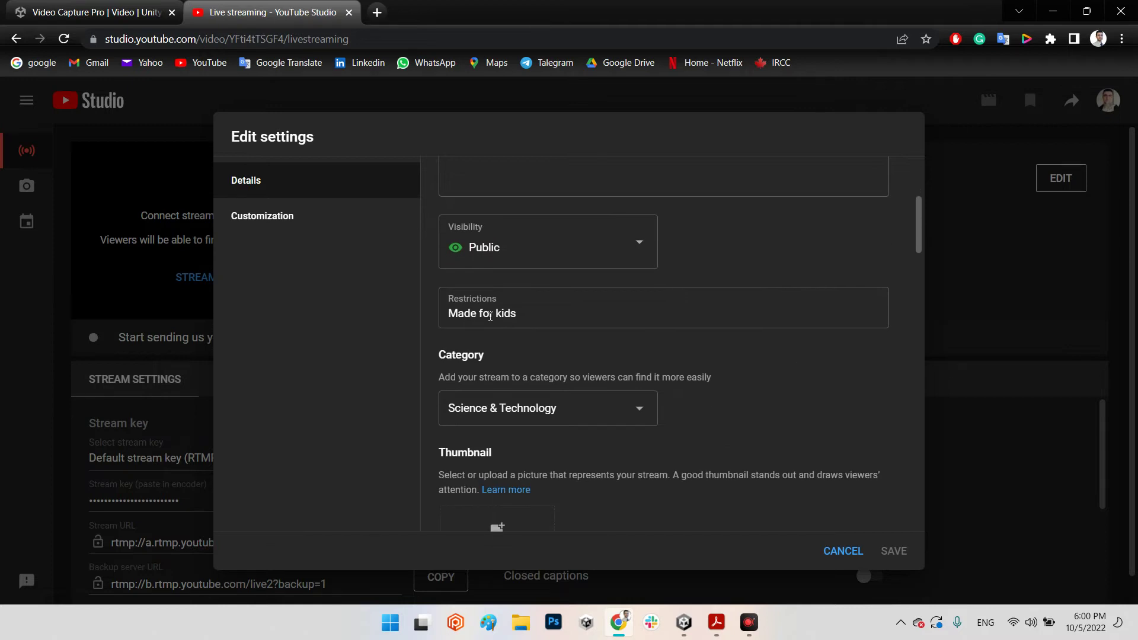
left_click(538, 314)
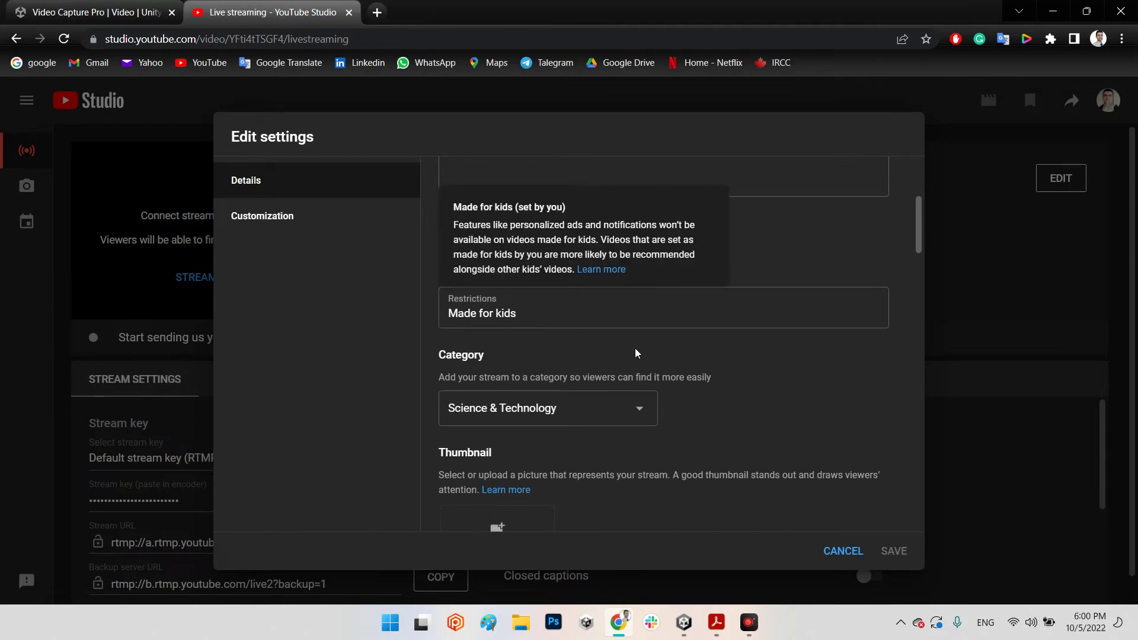
scroll(652, 405, "down", 4)
left_click(592, 188)
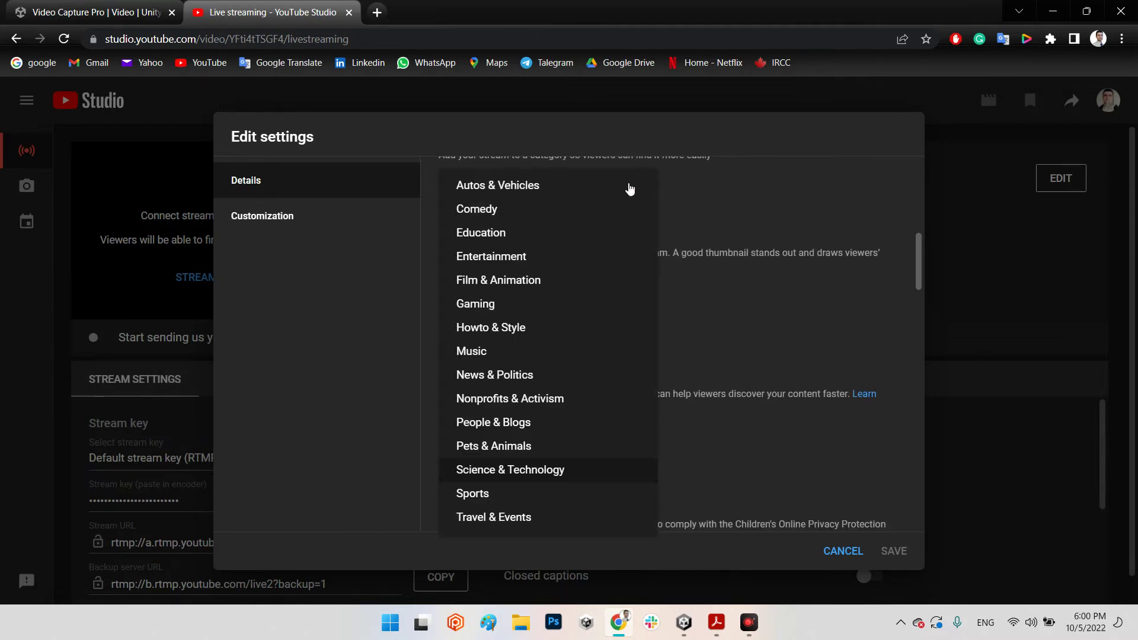
left_click(728, 198)
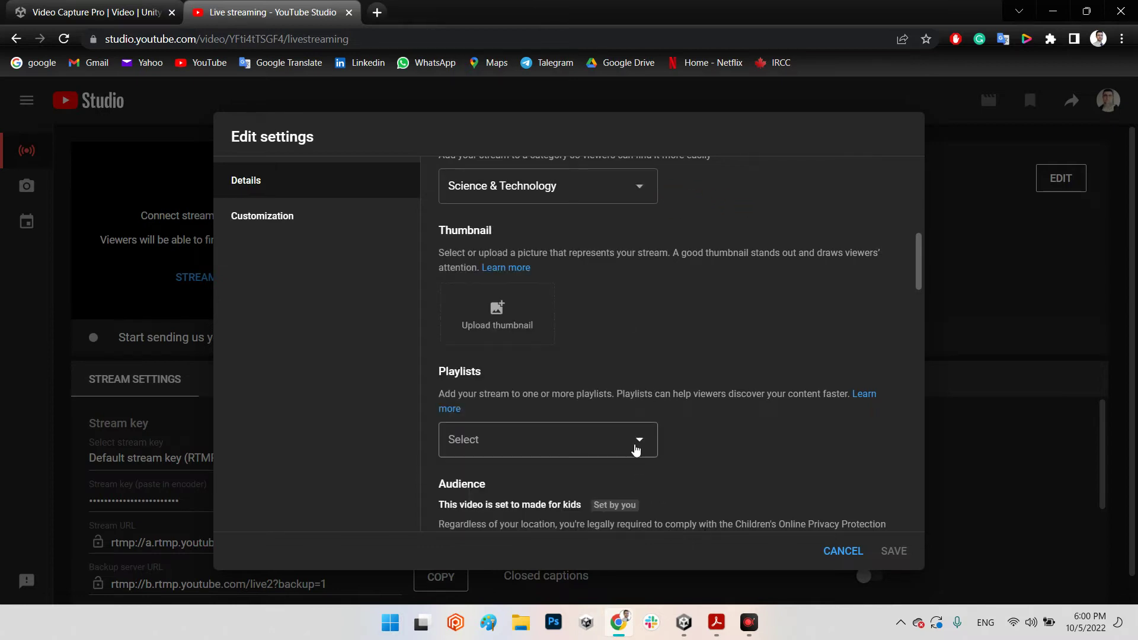
scroll(638, 442, "down", 6)
scroll(622, 451, "down", 10)
scroll(611, 450, "up", 9)
scroll(611, 451, "up", 12)
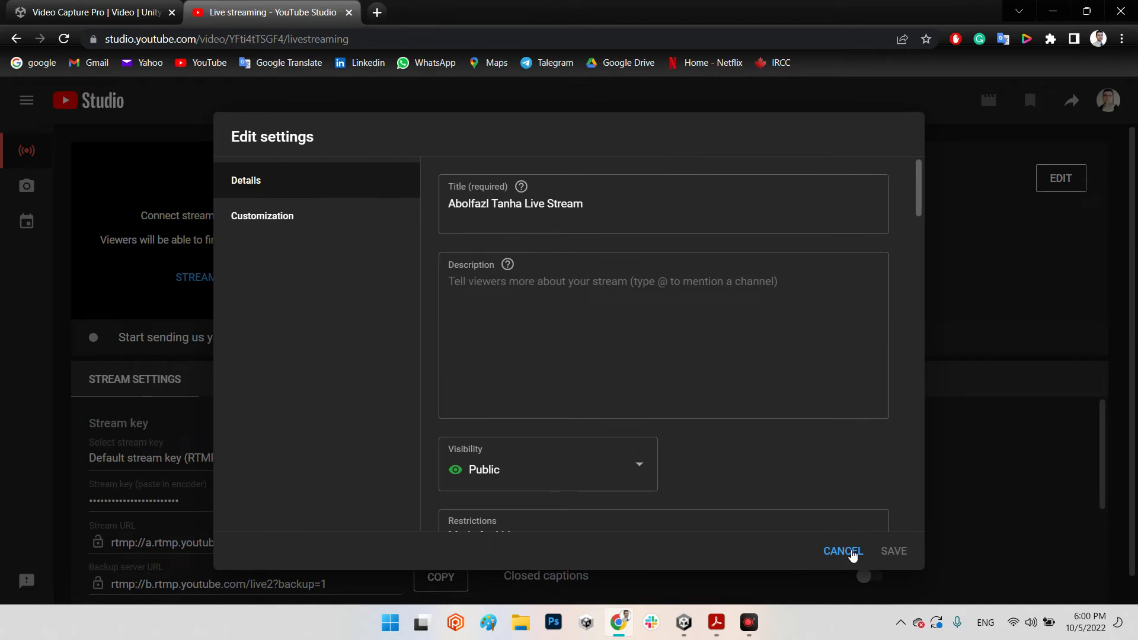
left_click(843, 551)
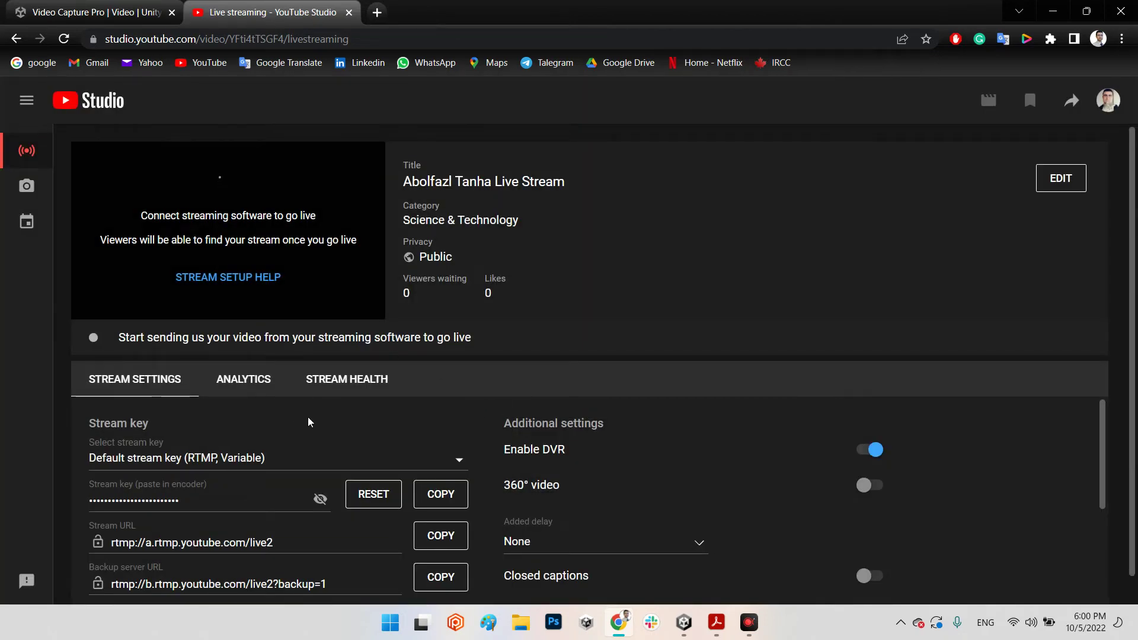
- Read README section 5.8's stream setup help on combining the stream URL and stream key
scroll(308, 424, "down", 1)
scroll(311, 453, "up", 1)
left_click(716, 624)
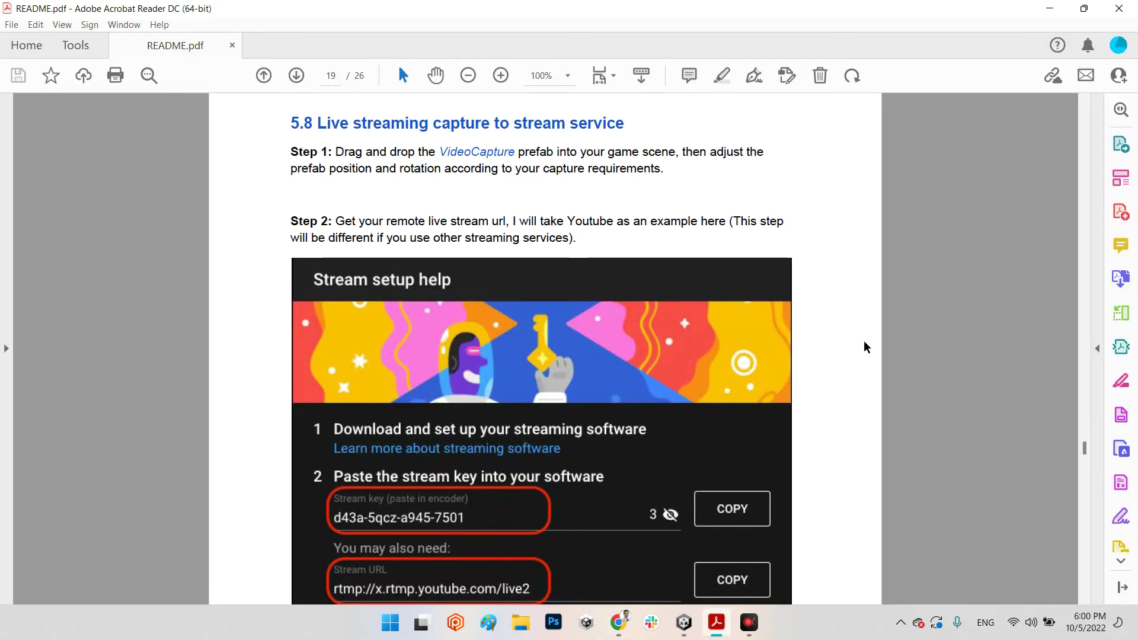
scroll(864, 347, "down", 1)
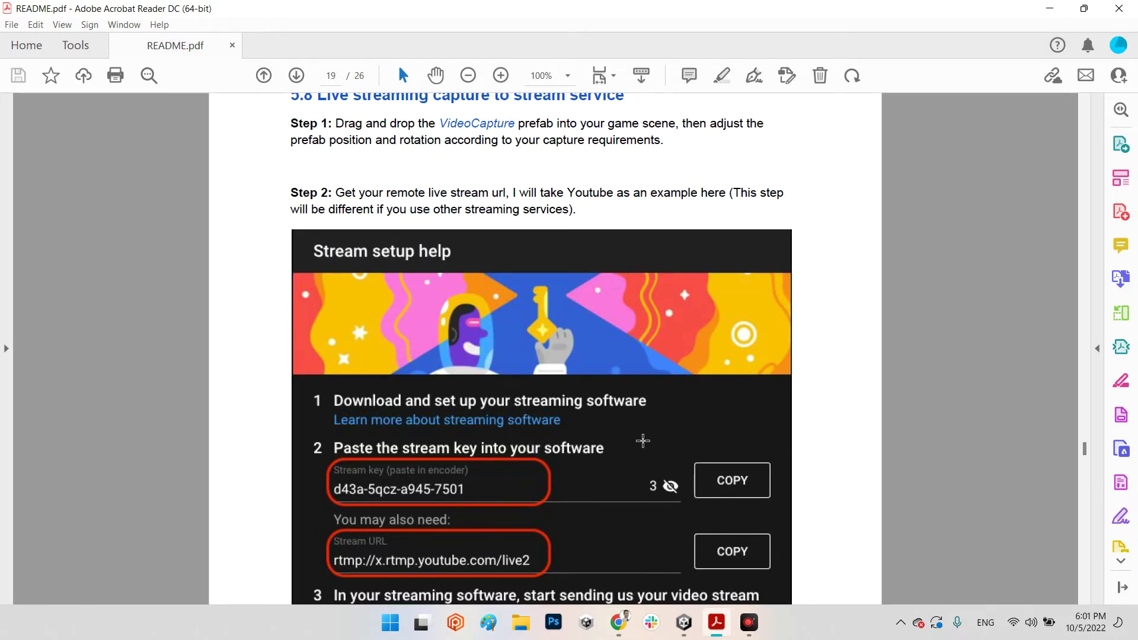
scroll(643, 441, "down", 3)
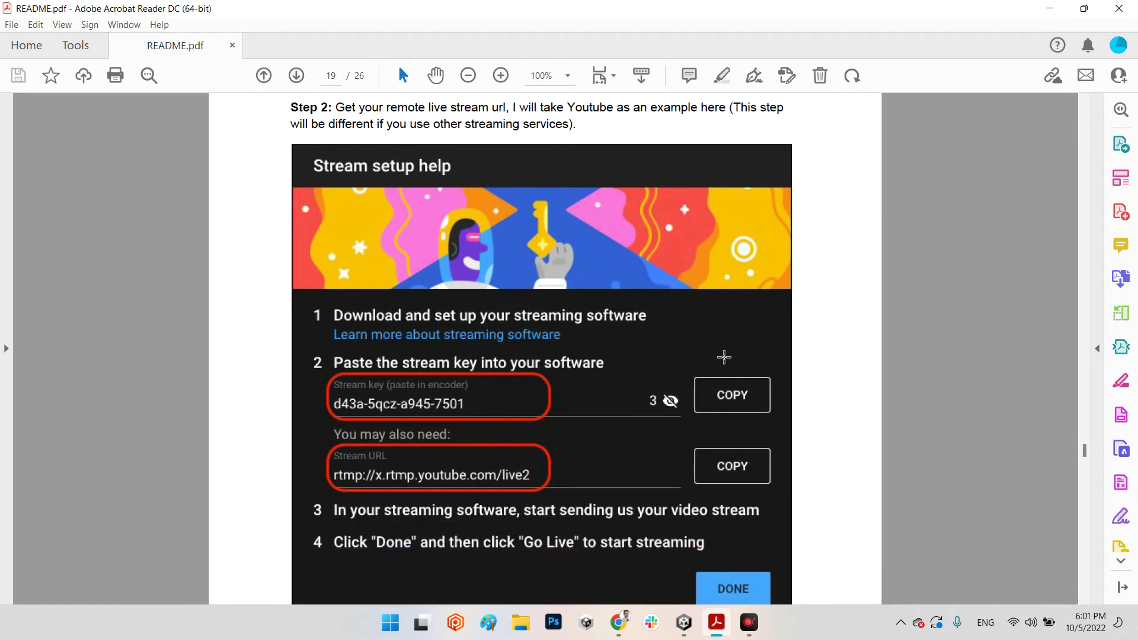
scroll(573, 396, "down", 1)
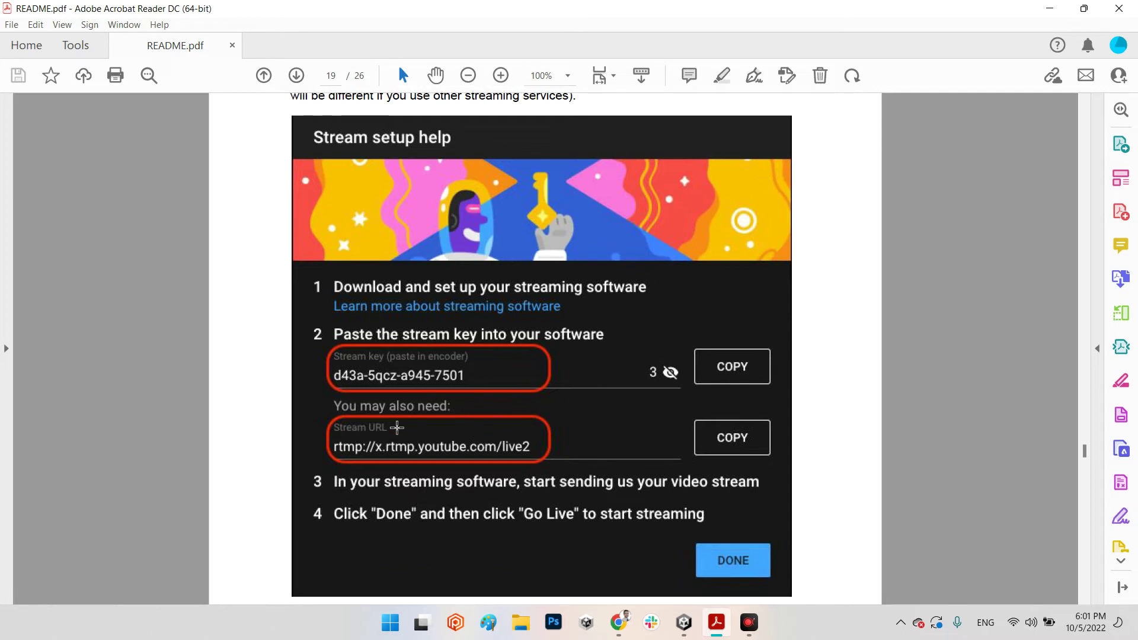
scroll(434, 499, "down", 2)
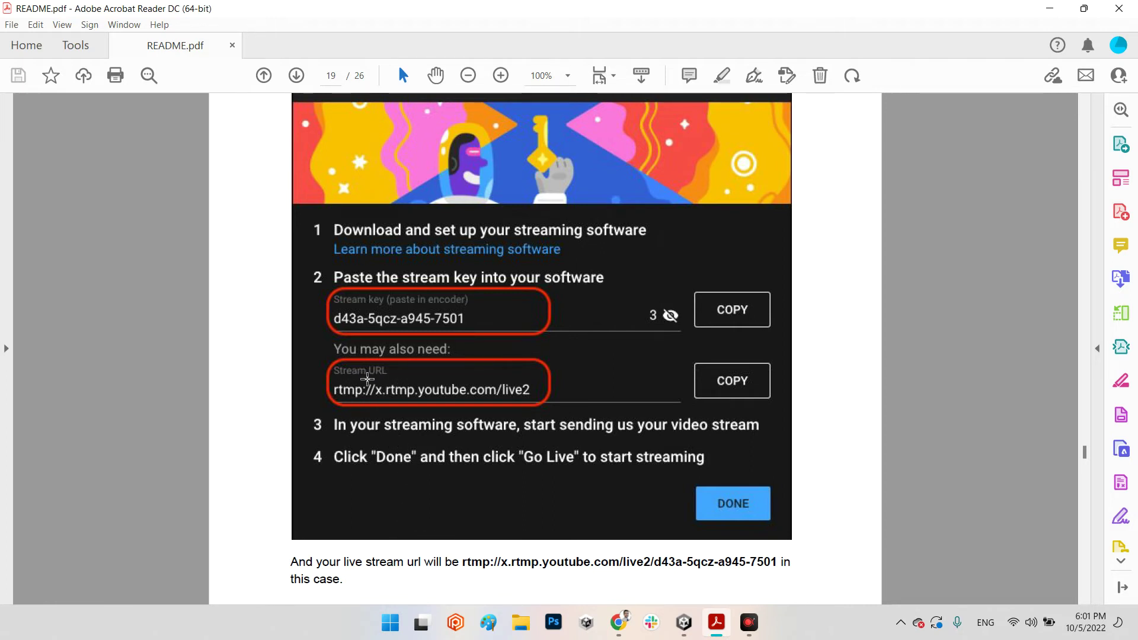
- Paste the stream URL rtmp://a.rtmp.youtube.com/live2 into a new tab and check README's URL format
left_click(683, 622)
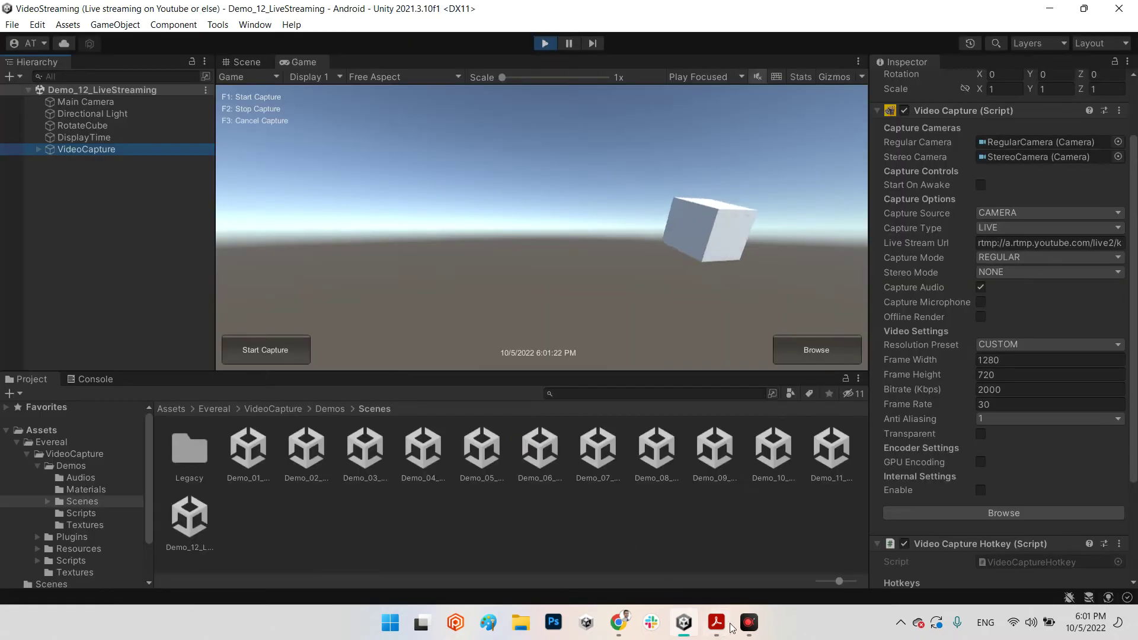
left_click(618, 622)
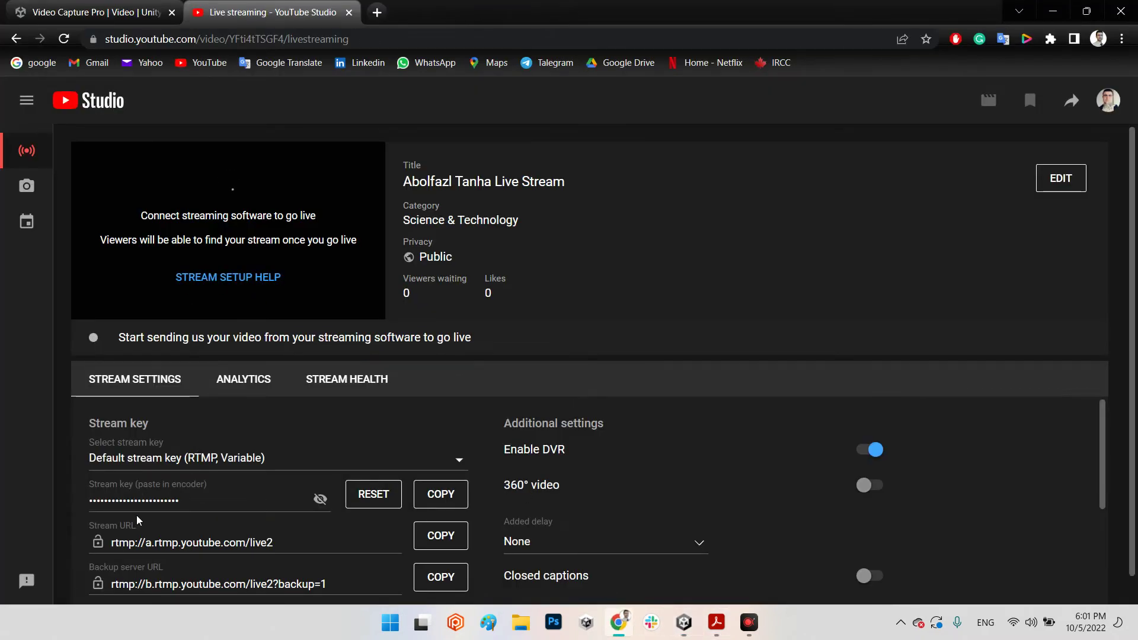
scroll(178, 509, "down", 3)
scroll(263, 482, "up", 1)
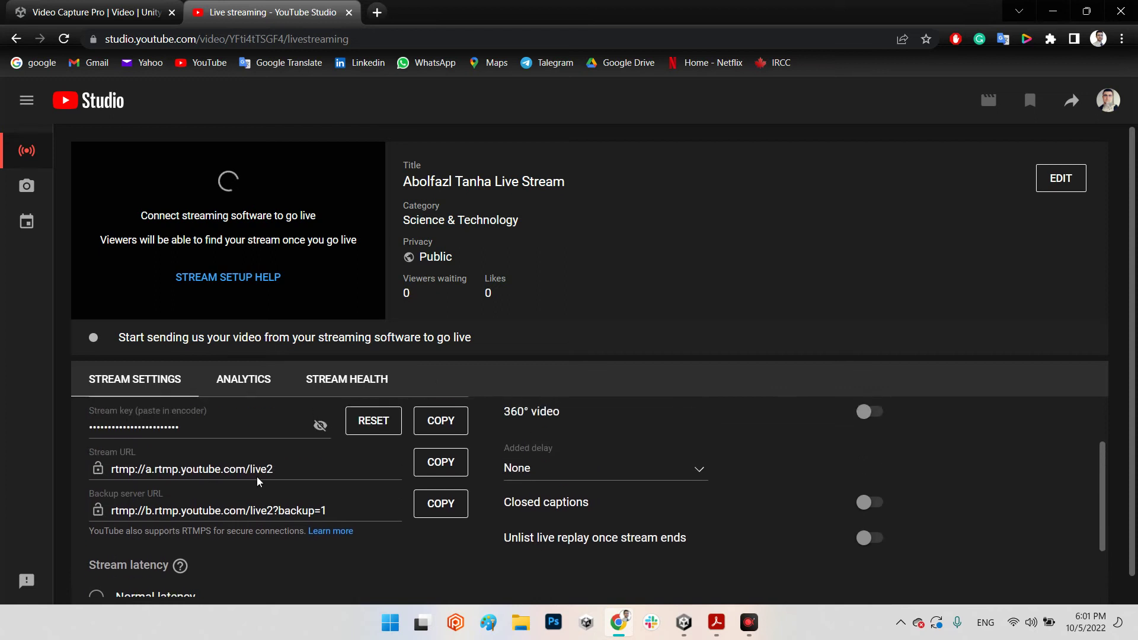
left_click_drag(283, 471, 106, 472)
key("ctrl+c")
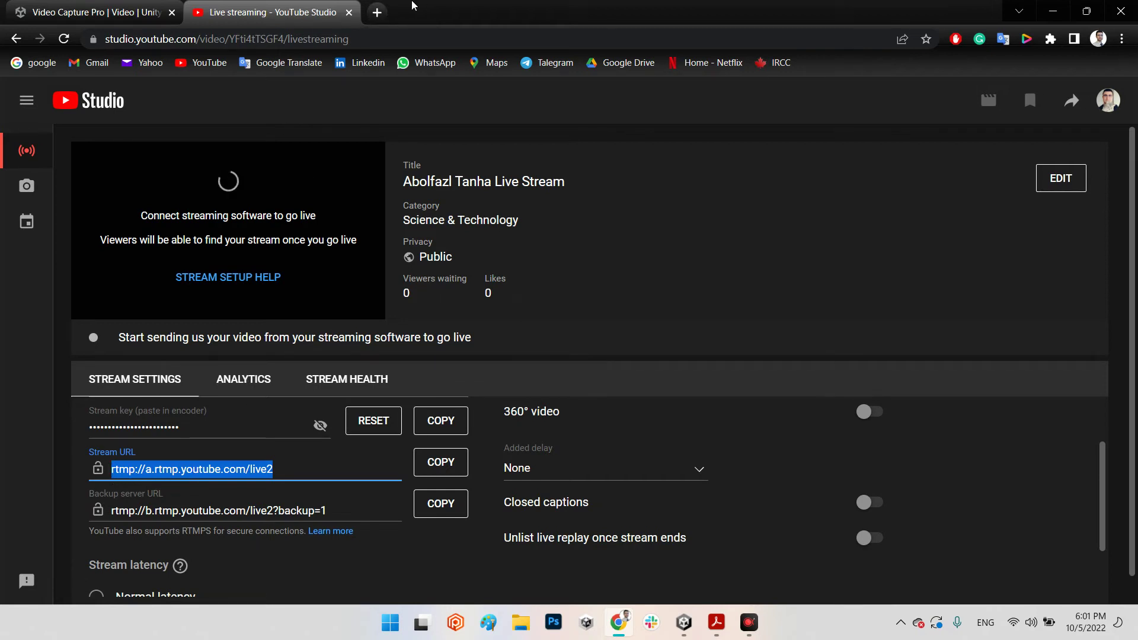
left_click(377, 12)
left_click(396, 39)
key("ctrl+v")
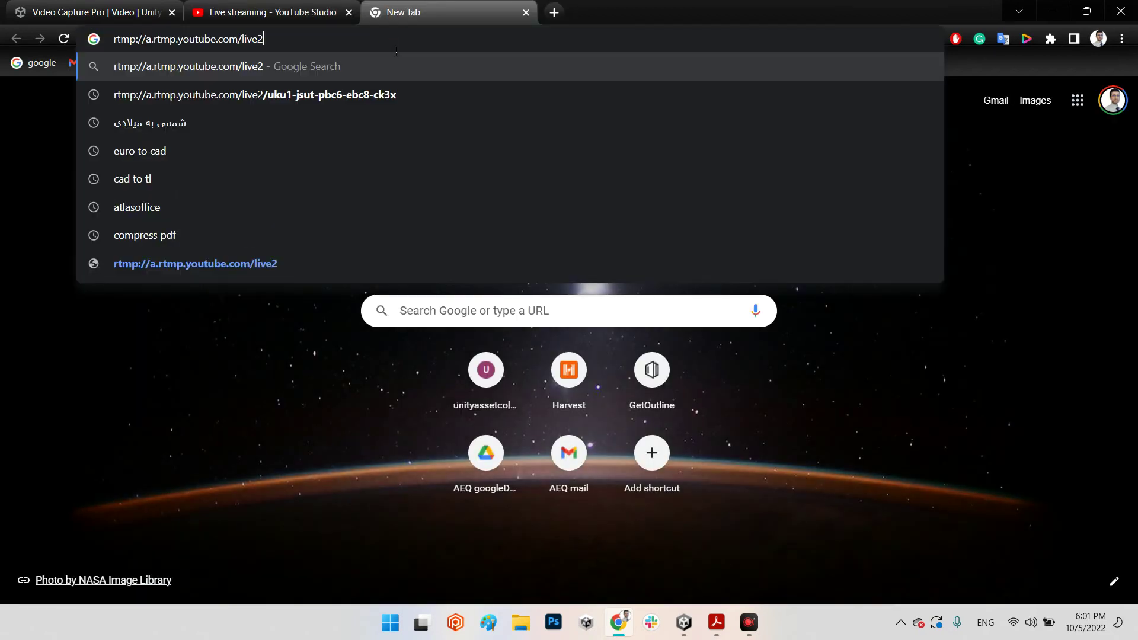
left_click(282, 12)
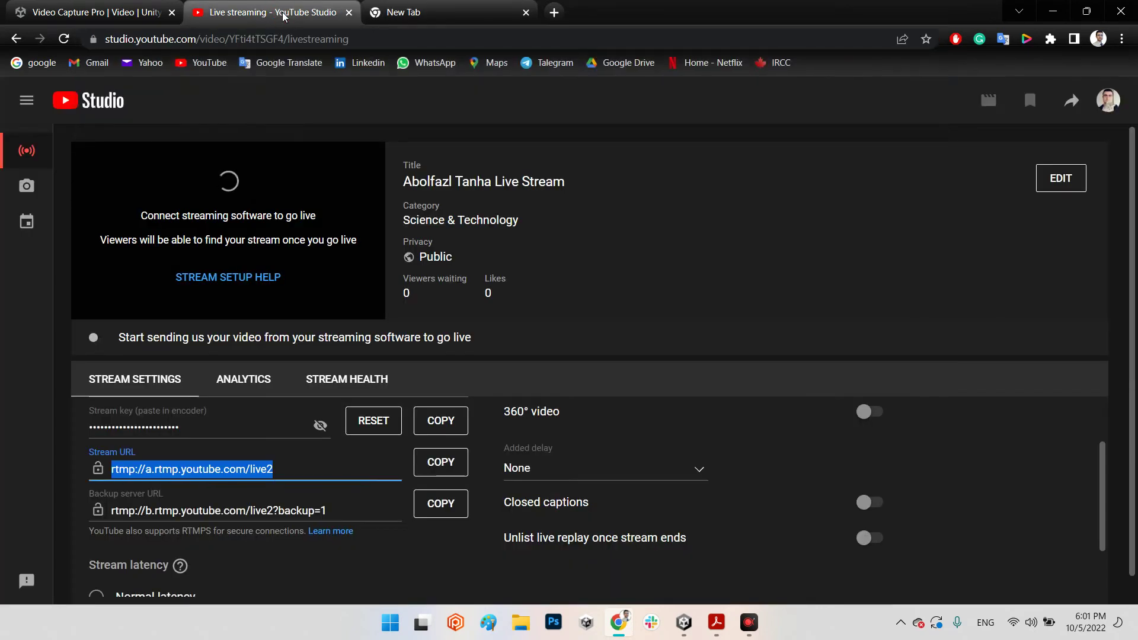
left_click(727, 630)
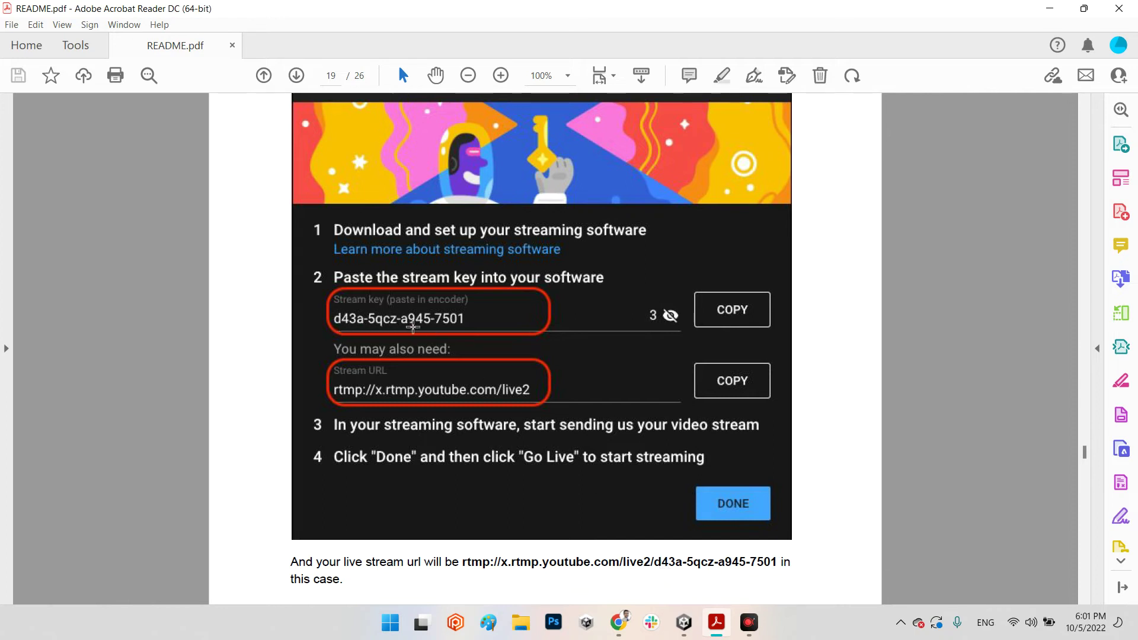
- Append '/' and the revealed stream key to rtmp://a.rtmp.youtube.com/live2, then select the full URL
left_click(618, 622)
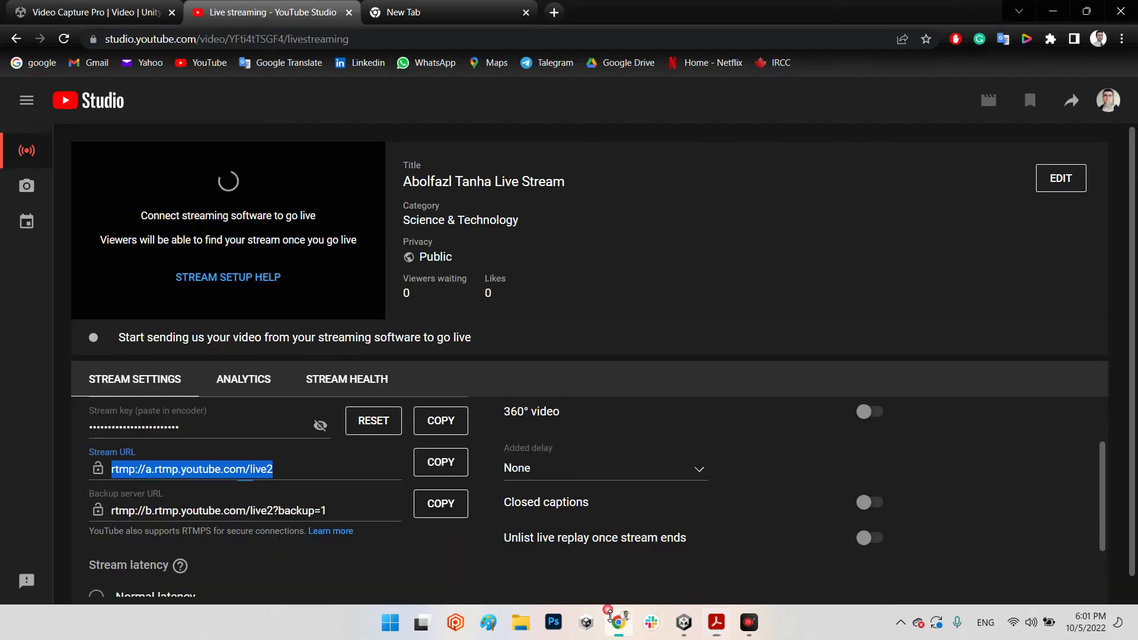
left_click(320, 426)
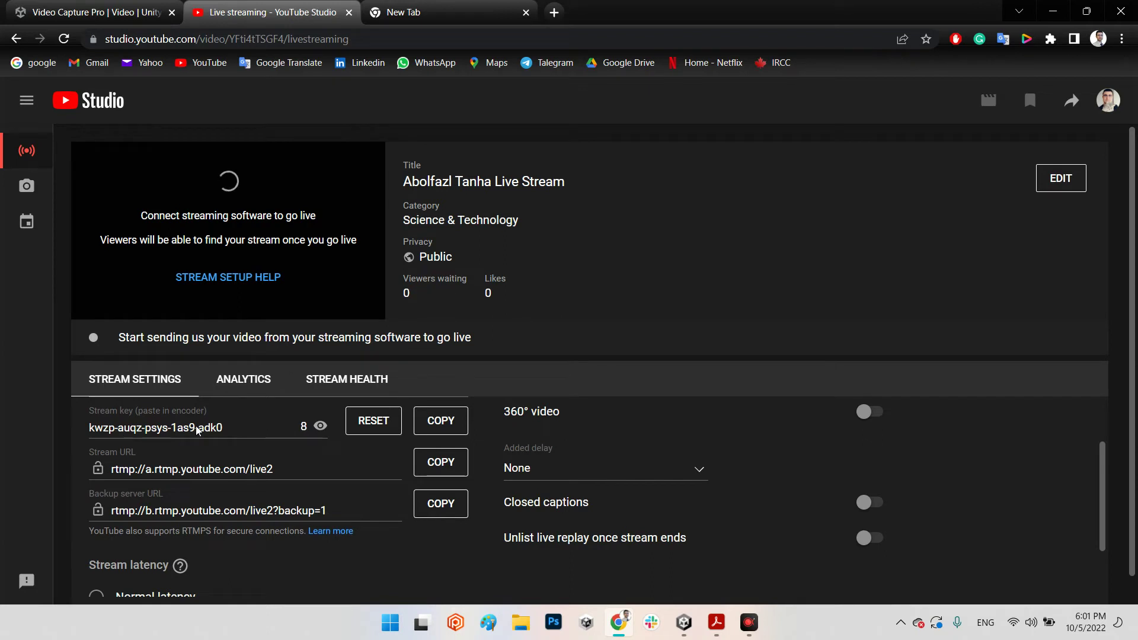
left_click_drag(229, 431, 87, 431)
key("ctrl+c")
left_click(442, 10)
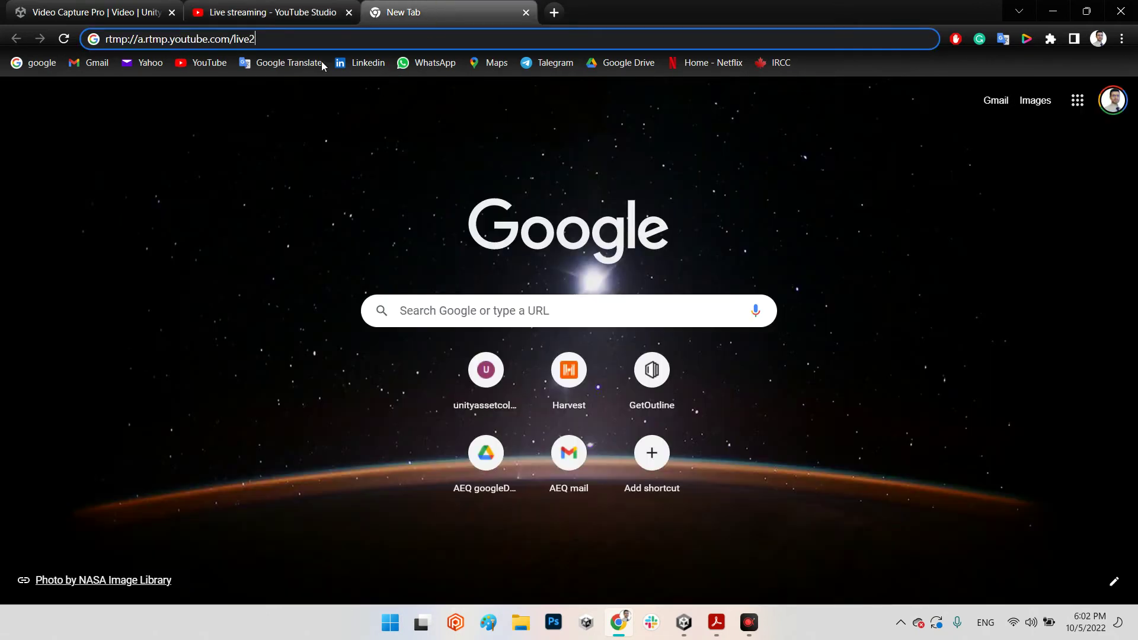
type("/")
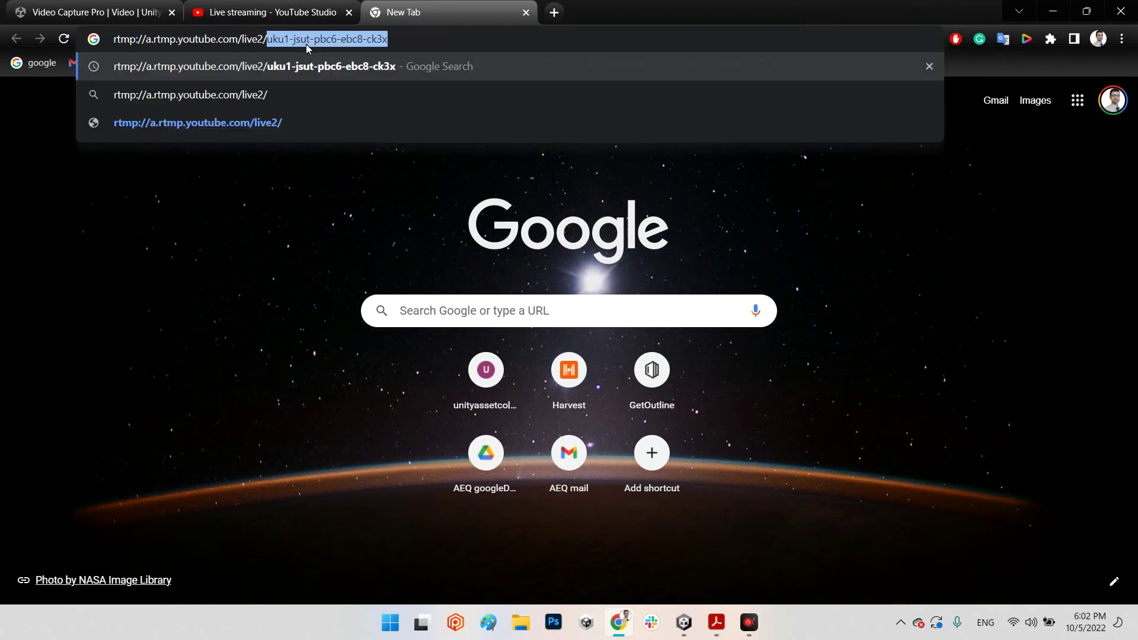
key("ctrl+v")
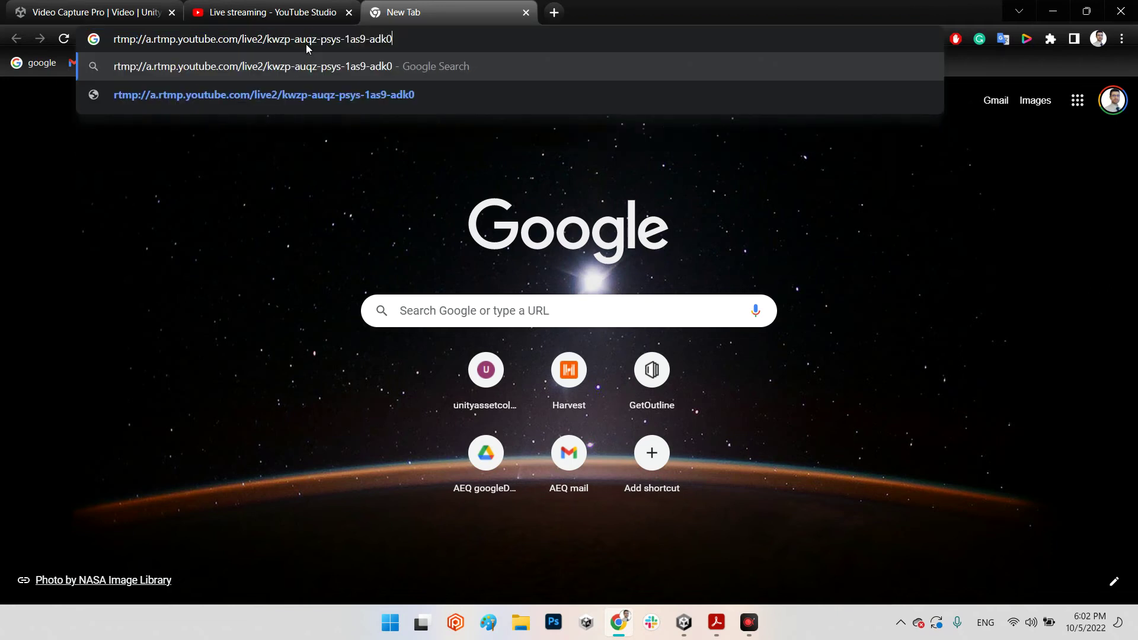
left_click(439, 167)
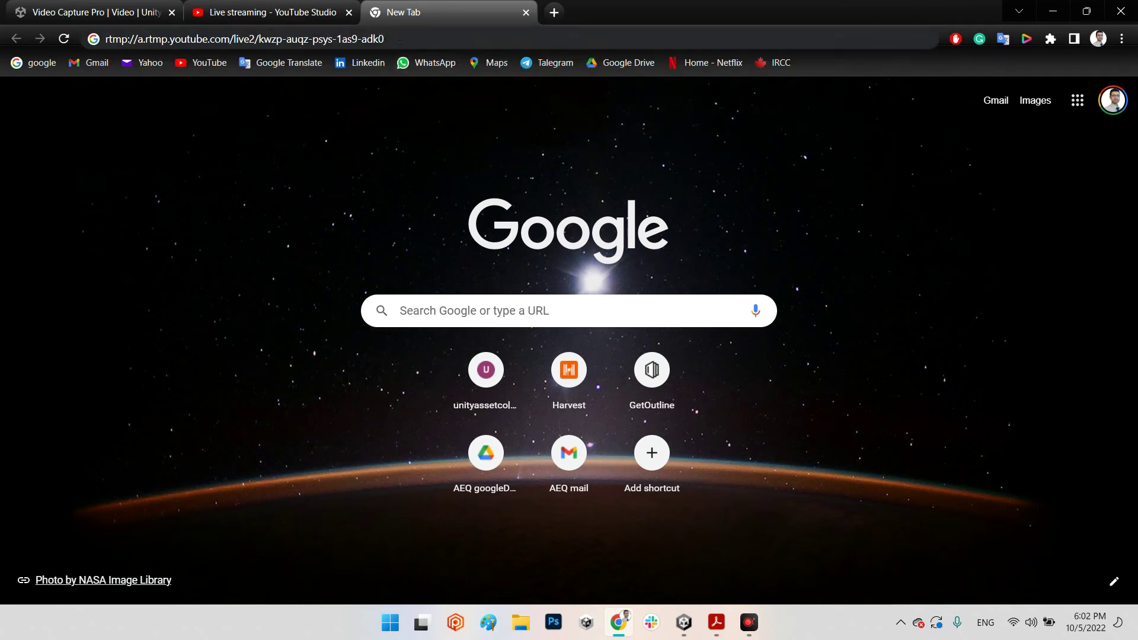
left_click(394, 39)
key("ctrl+c")
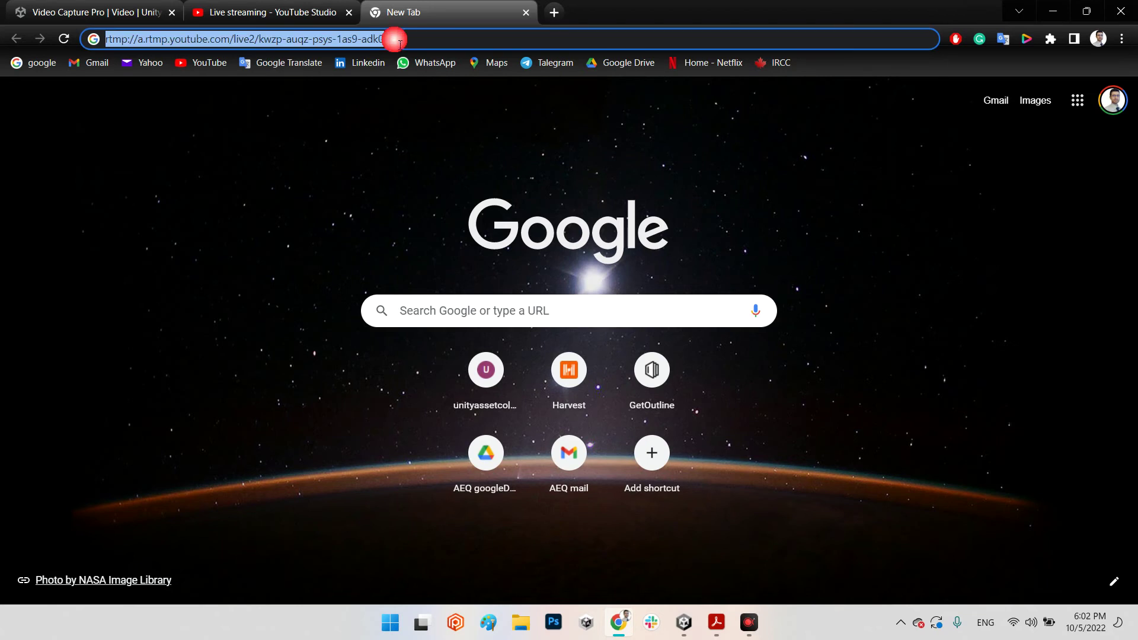
left_click(287, 11)
left_click(395, 11)
- Stop play mode and replace the VideoCapture Live Stream Url with the full YouTube RTMP address plus stream key
left_click(683, 621)
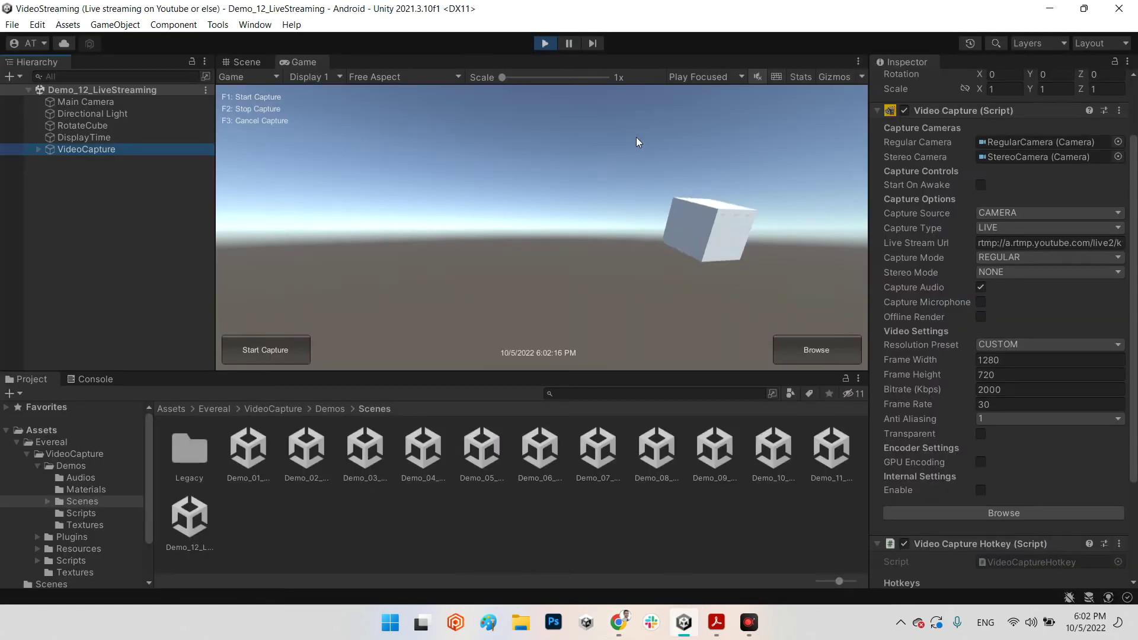
left_click(546, 46)
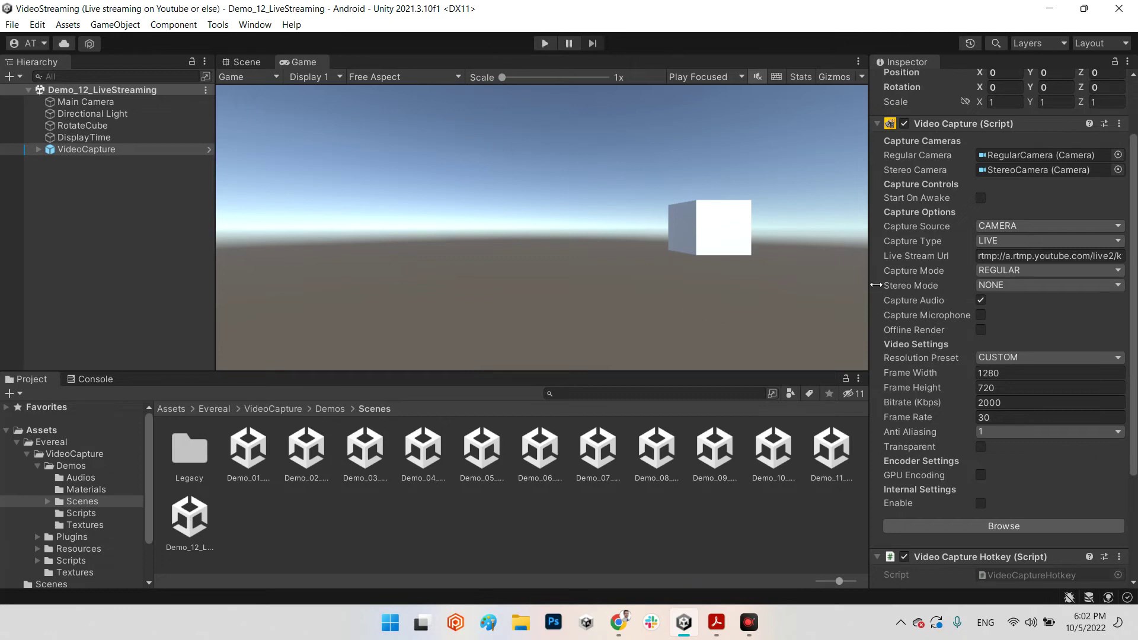
left_click_drag(875, 280, 663, 274)
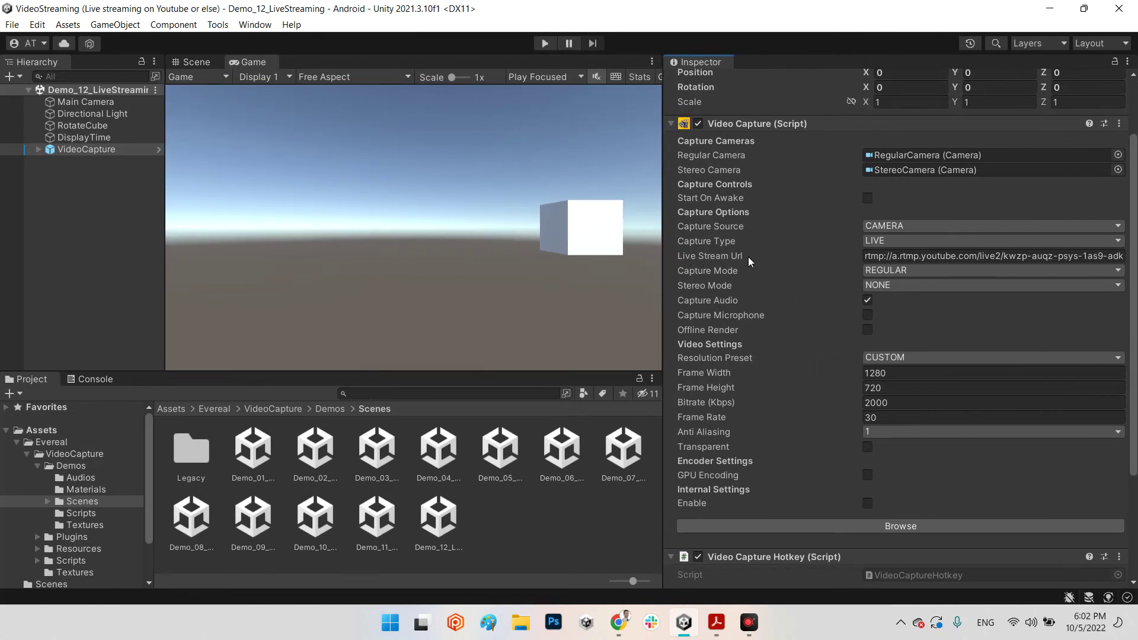
left_click(927, 256)
key("BackSpace")
left_click(936, 261)
key("ctrl+v")
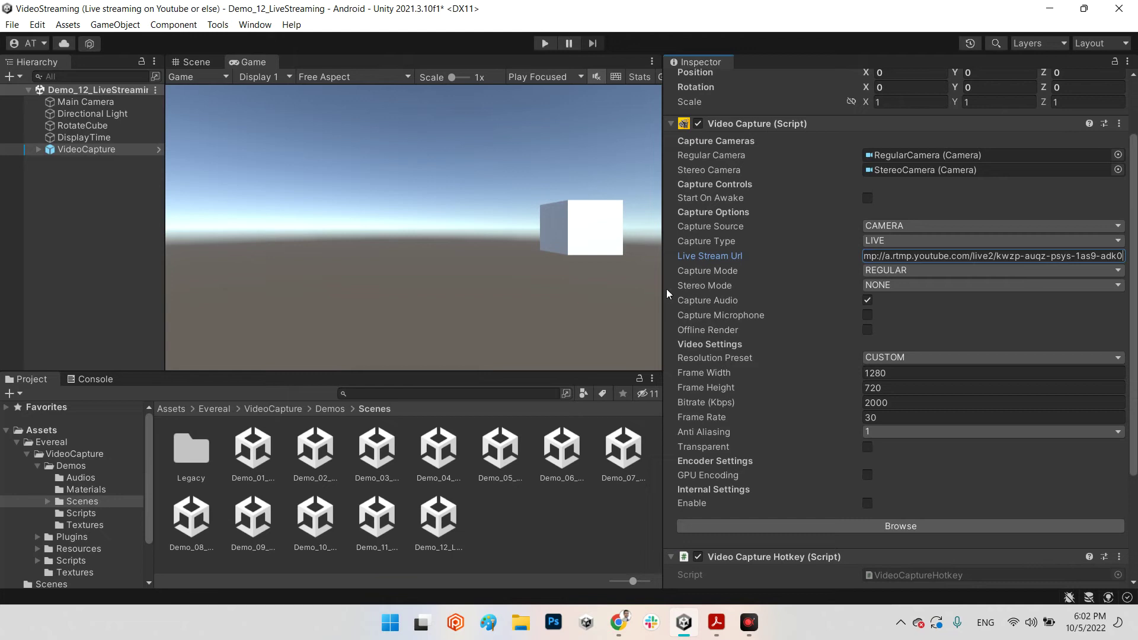
- Restore the Game view width, enter Play mode, show the Console and start the video capture
left_click_drag(666, 289, 811, 278)
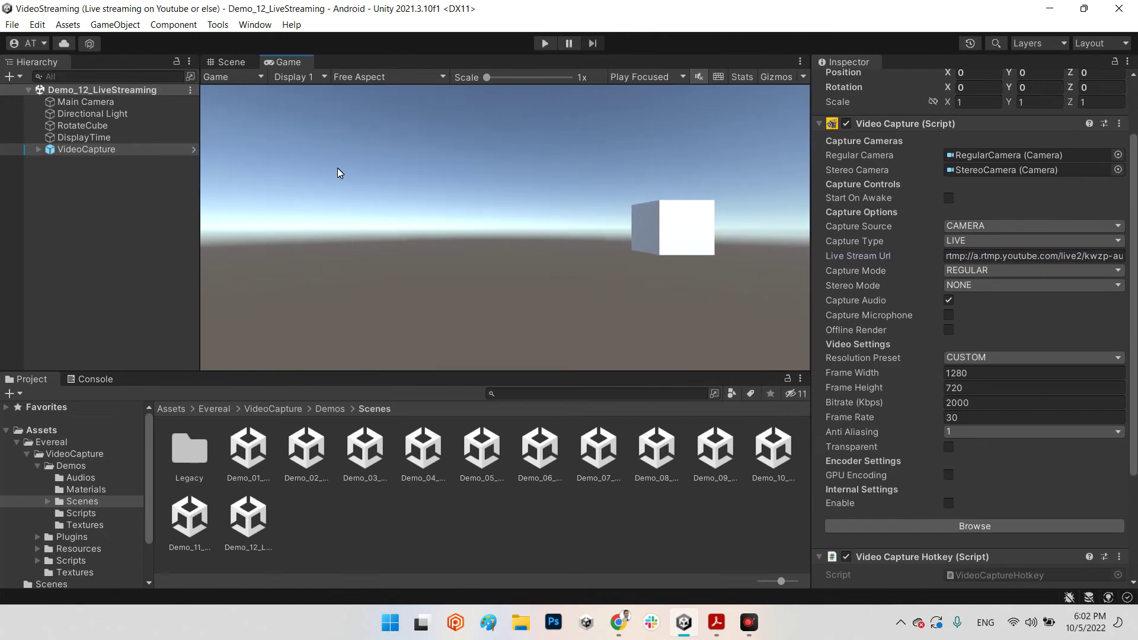
left_click_drag(205, 241, 162, 237)
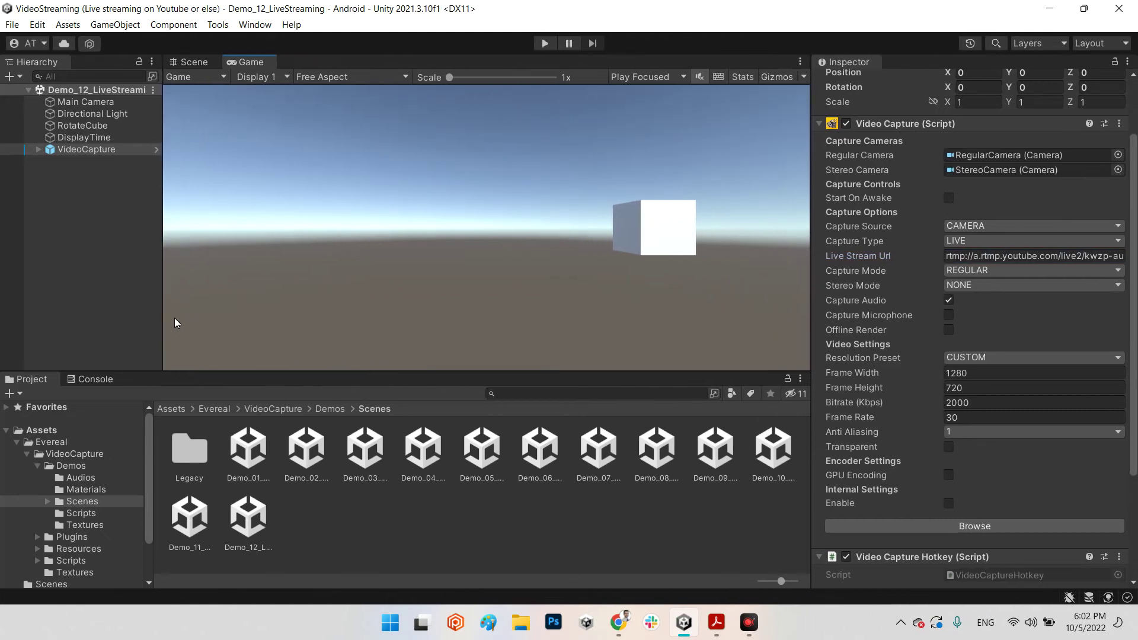
left_click(544, 44)
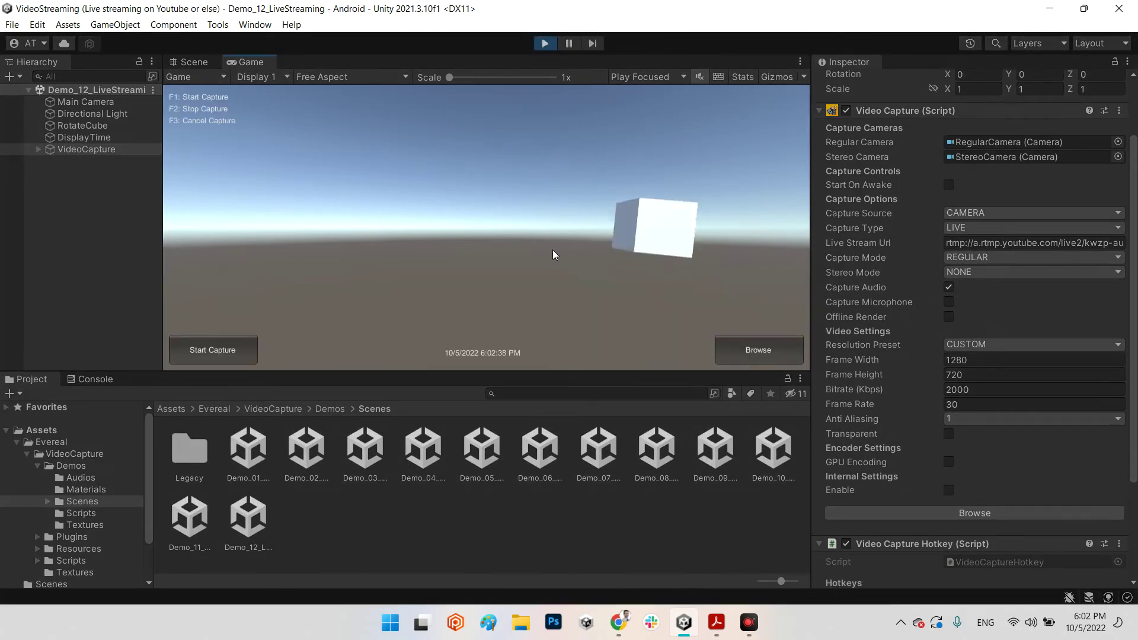
left_click(83, 379)
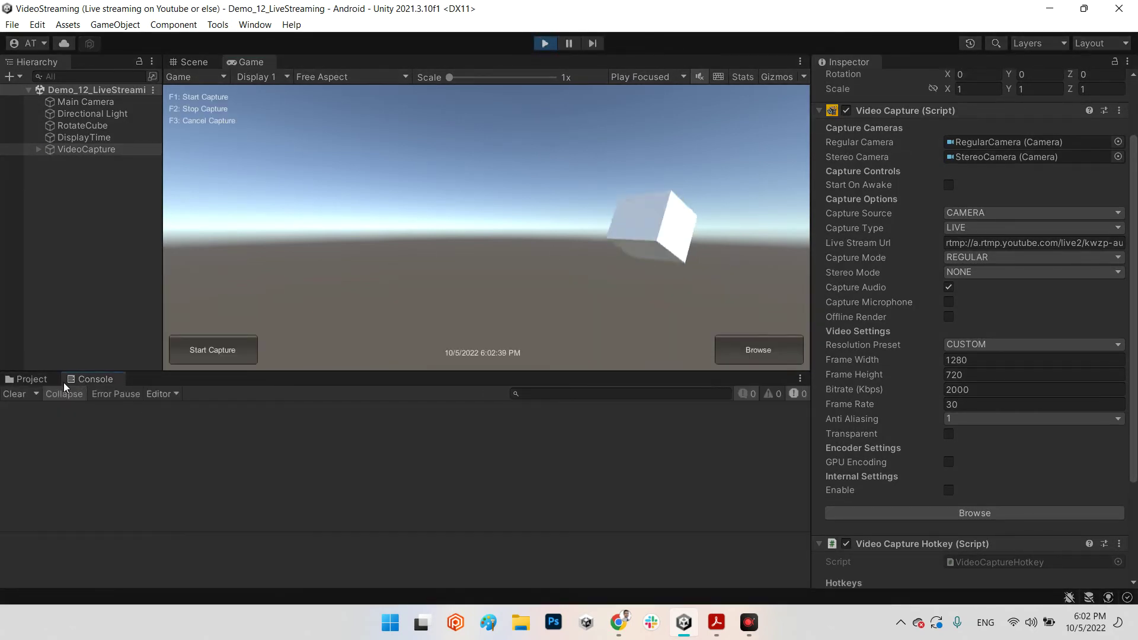
left_click(235, 352)
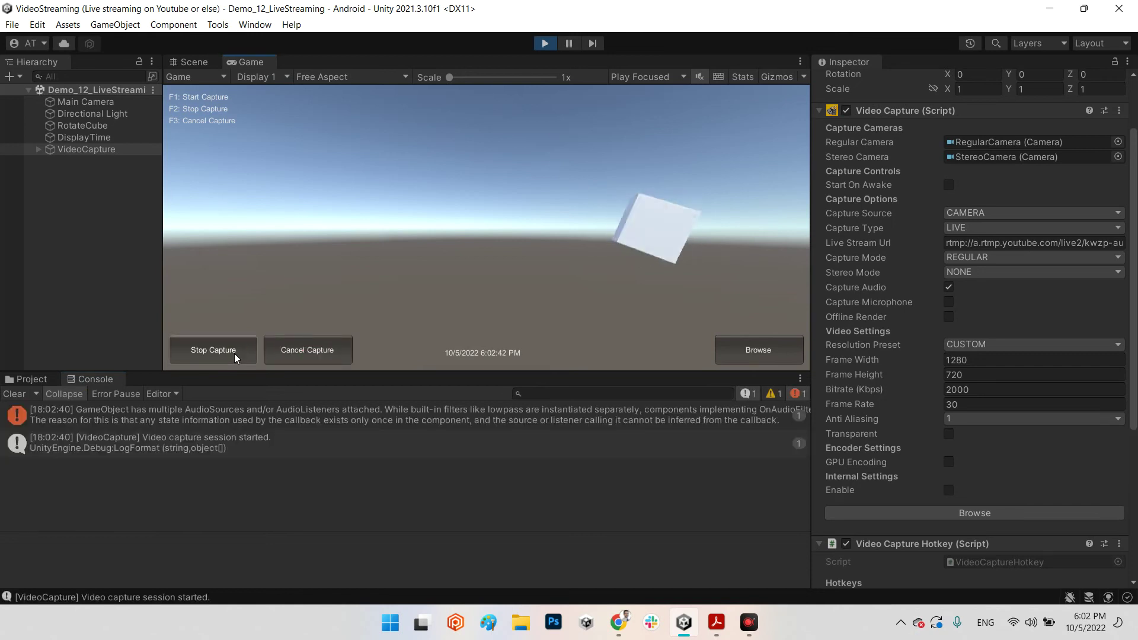
- Clear the console, then bring up YouTube Studio's live streaming tab in a smaller window beside Unity
left_click(14, 395)
left_click(618, 622)
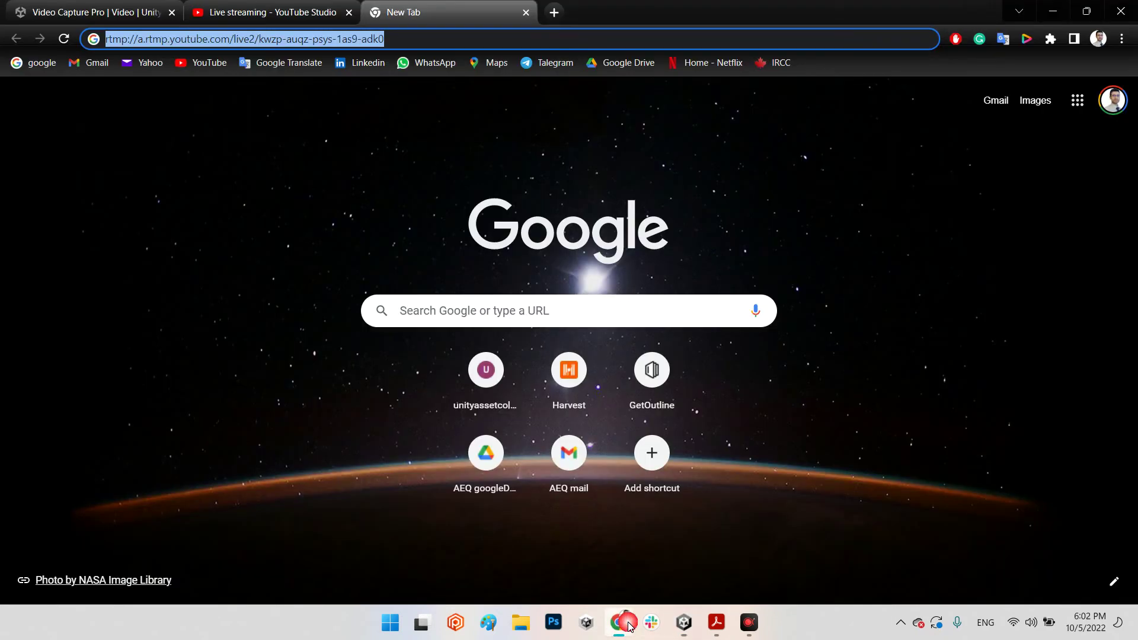
left_click(289, 7)
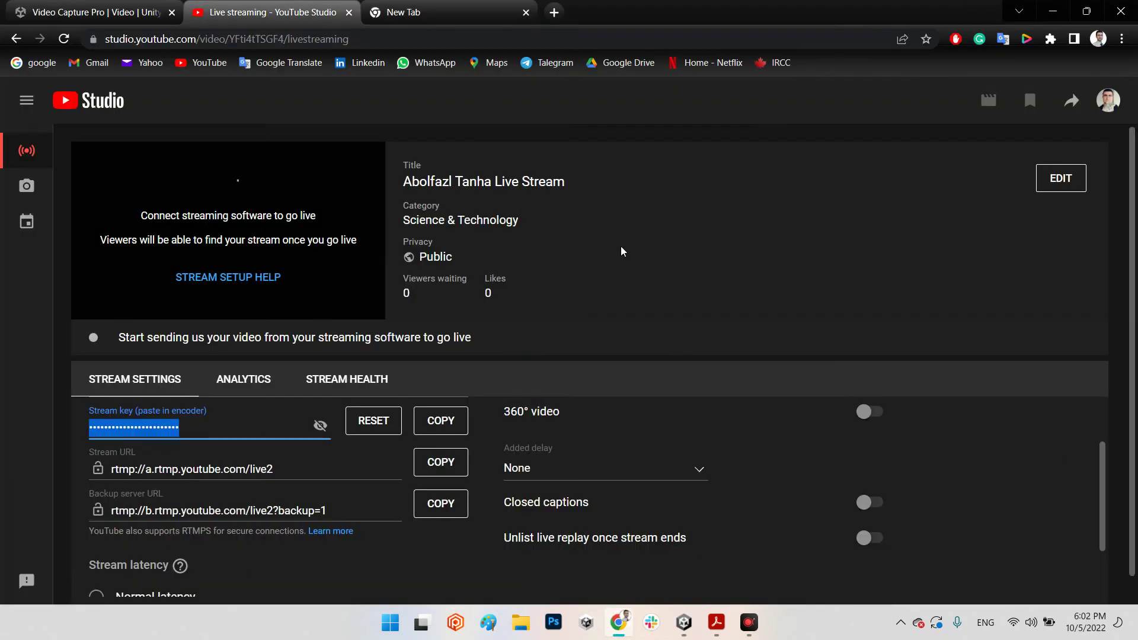
left_click(603, 336)
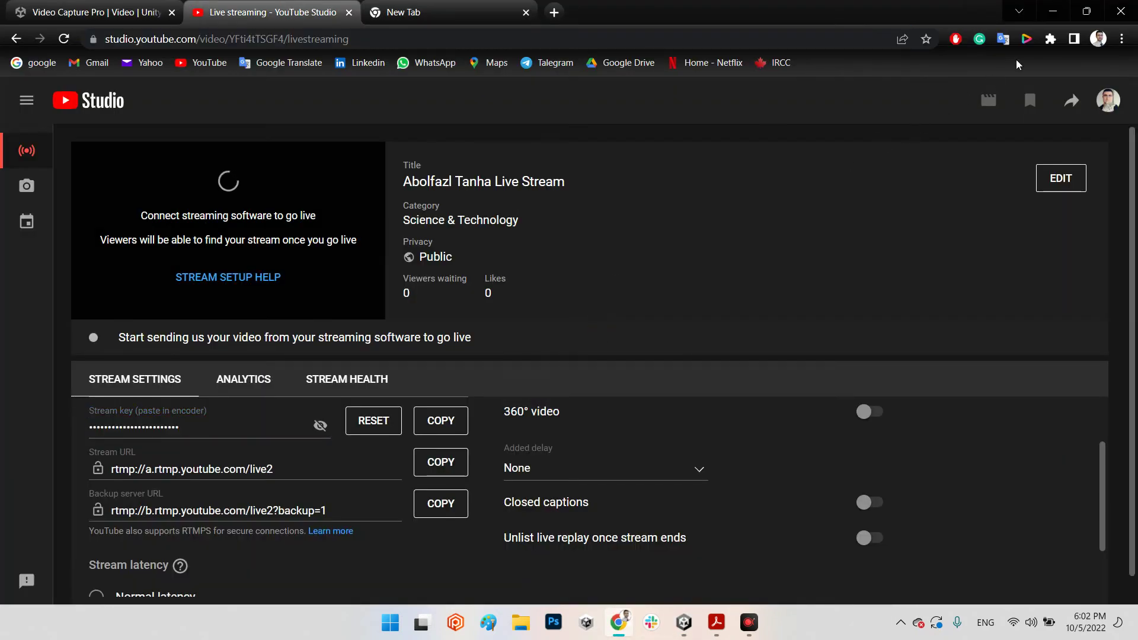
left_click(1086, 11)
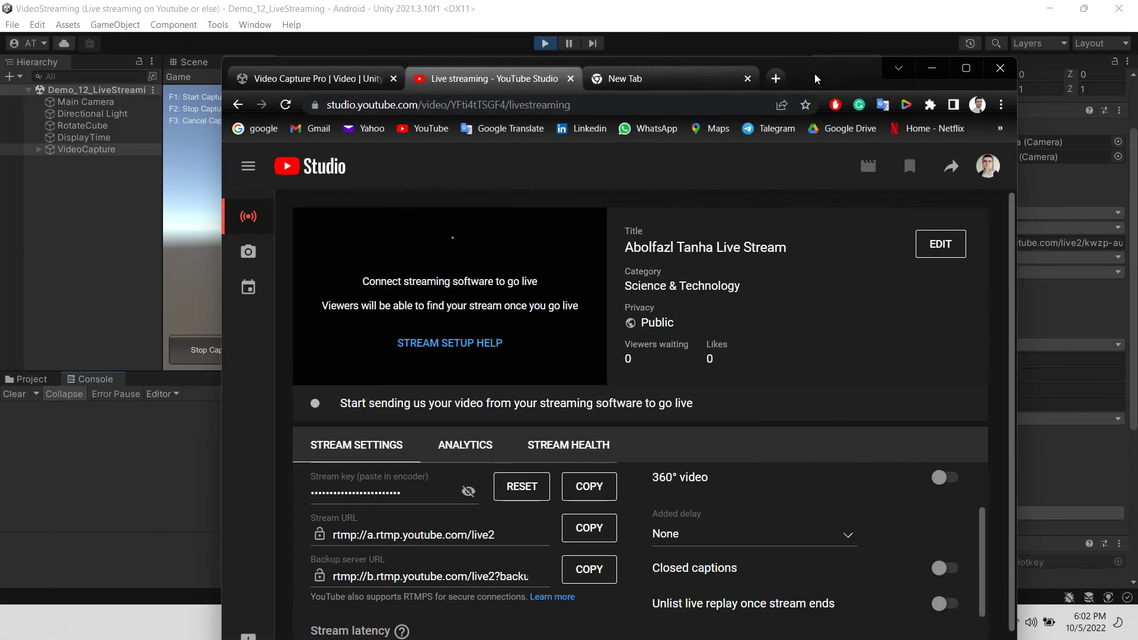
left_click_drag(818, 78, 861, 69)
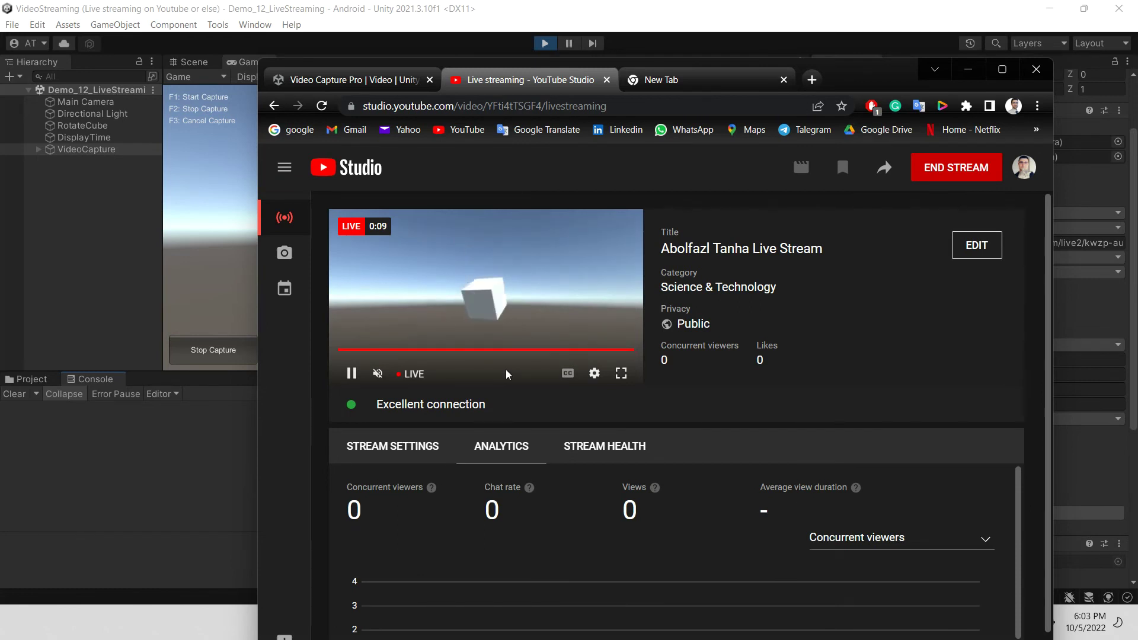
- Drag RotateCube left along X to about -6.76 in the Scene view, then return to Game view and YouTube Studio
left_click(430, 27)
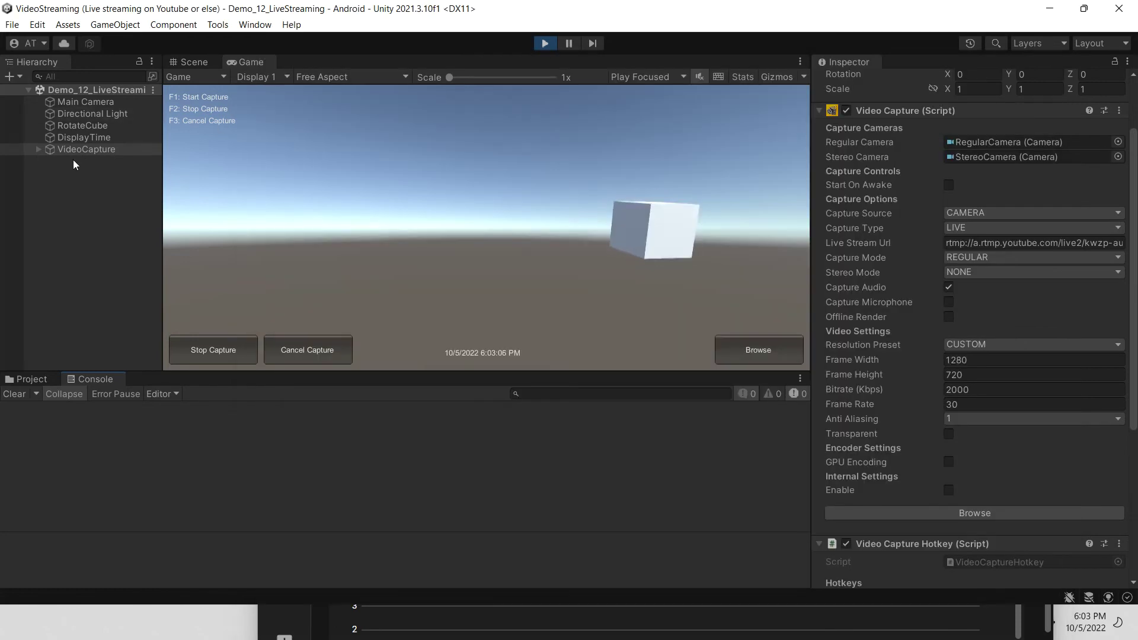
left_click(76, 127)
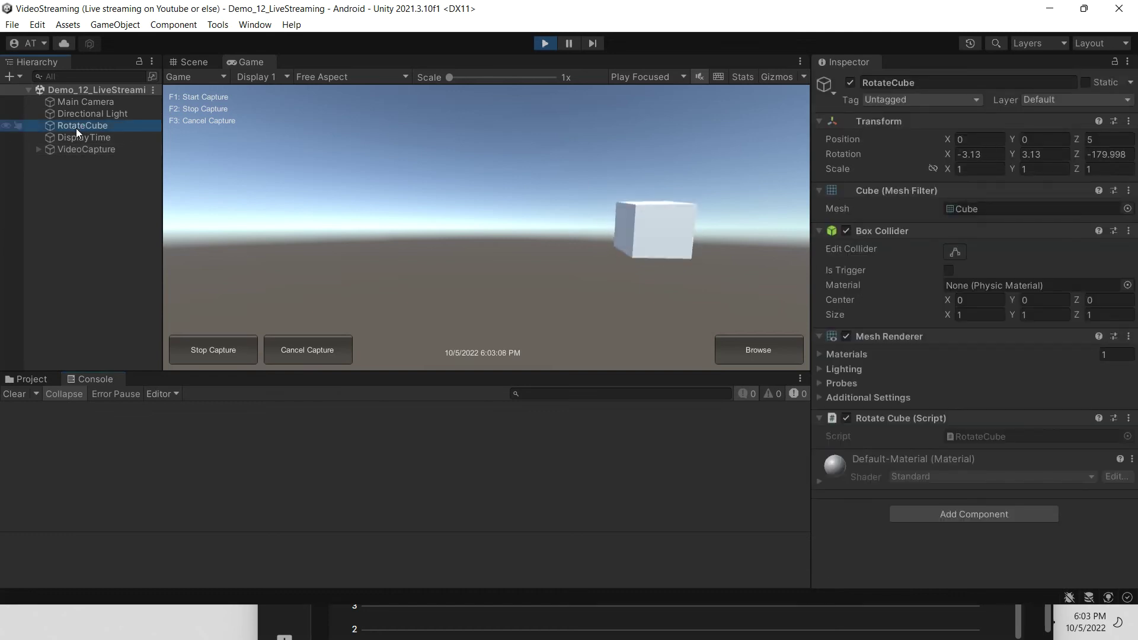
left_click(197, 59)
left_click_drag(652, 245, 396, 246)
left_click(248, 60)
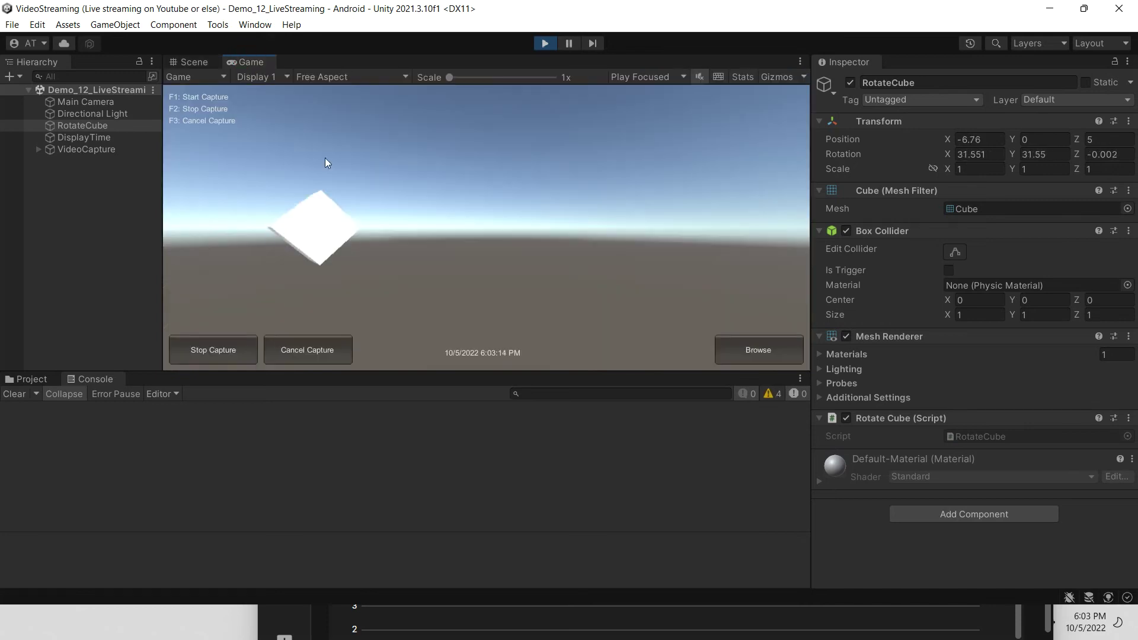
key("alt+Tab")
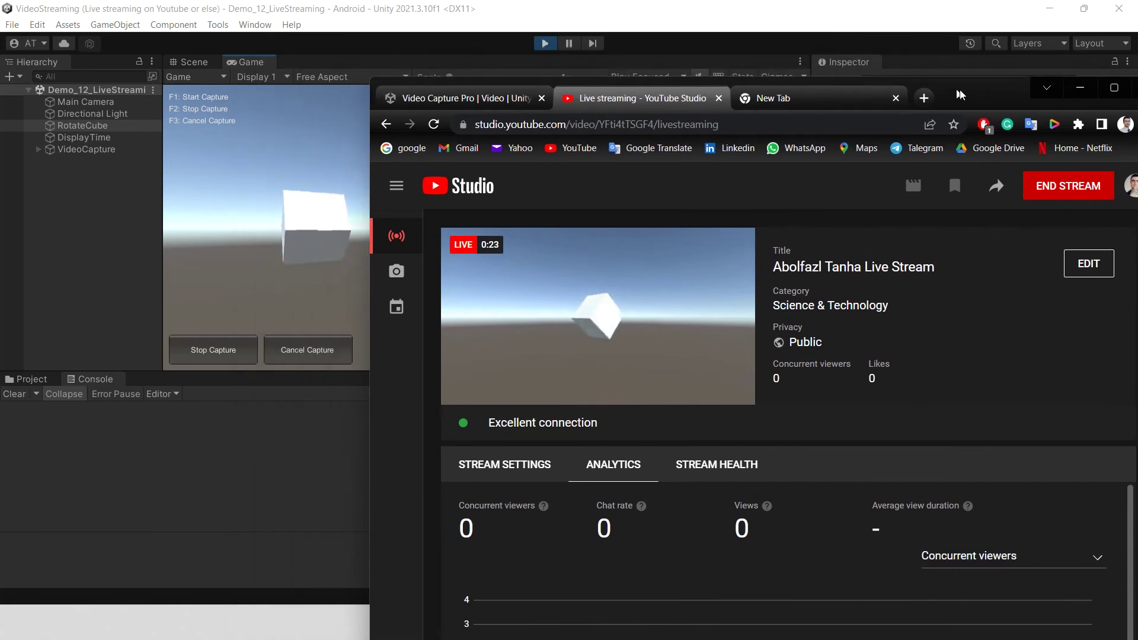
left_click_drag(960, 95, 1039, 106)
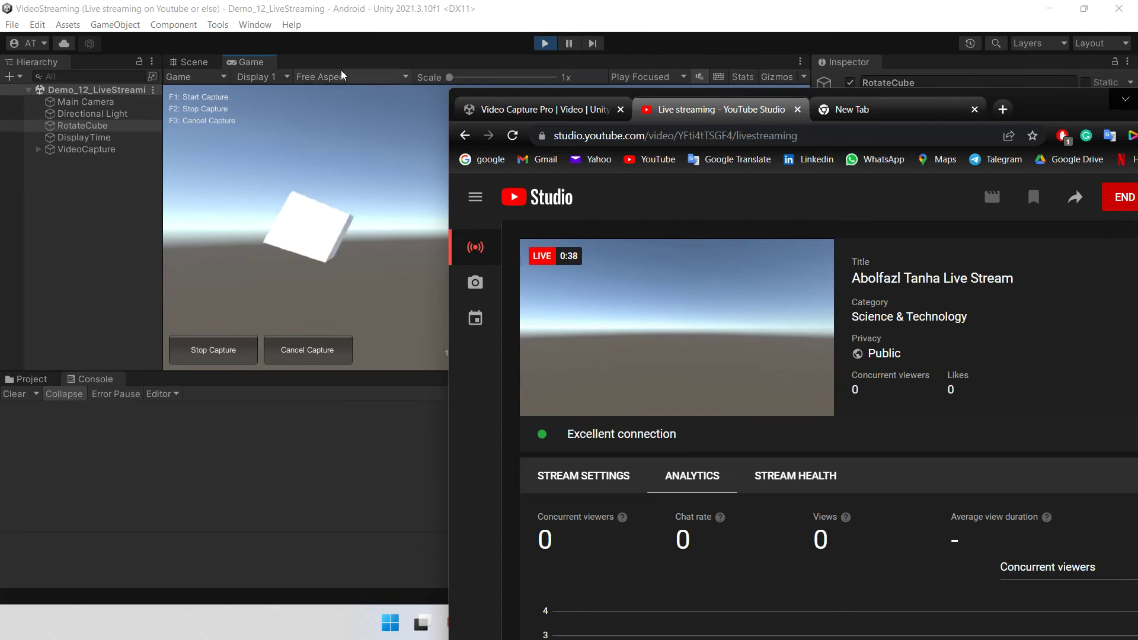
- Flip Unity between the Scene and Game views, then return to YouTube Studio
left_click(358, 40)
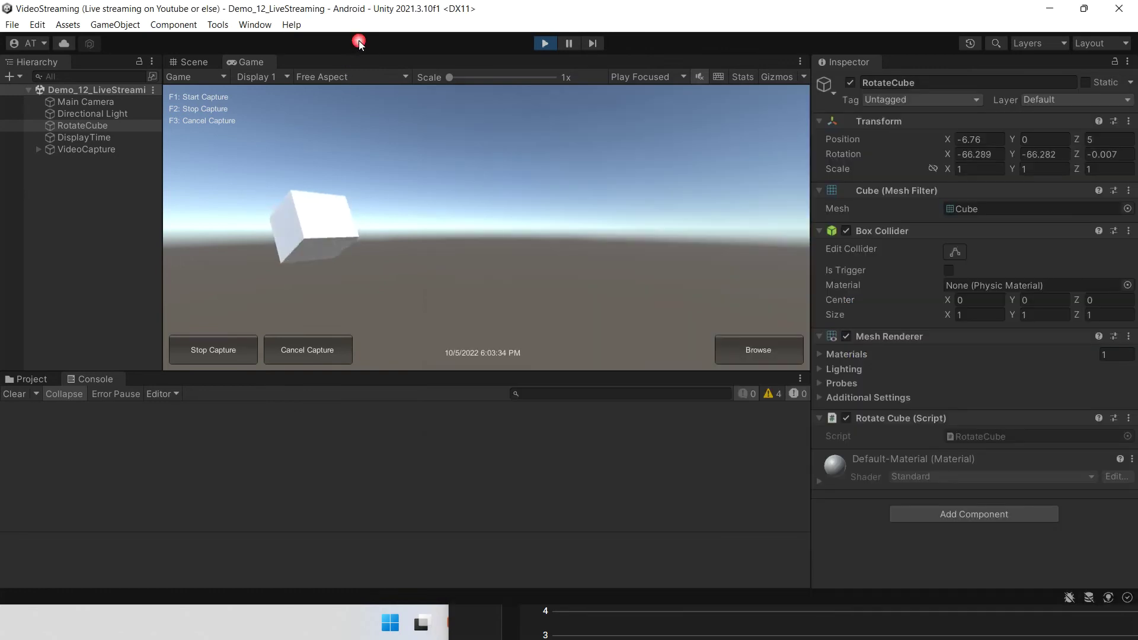
left_click(190, 63)
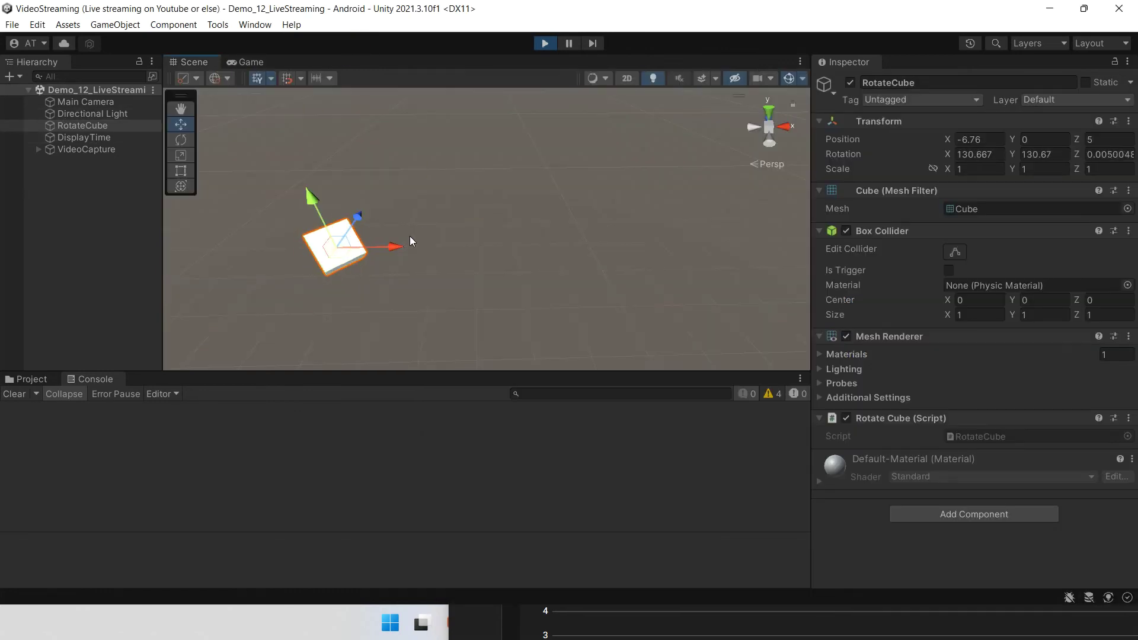
left_click(255, 59)
key("alt+Tab")
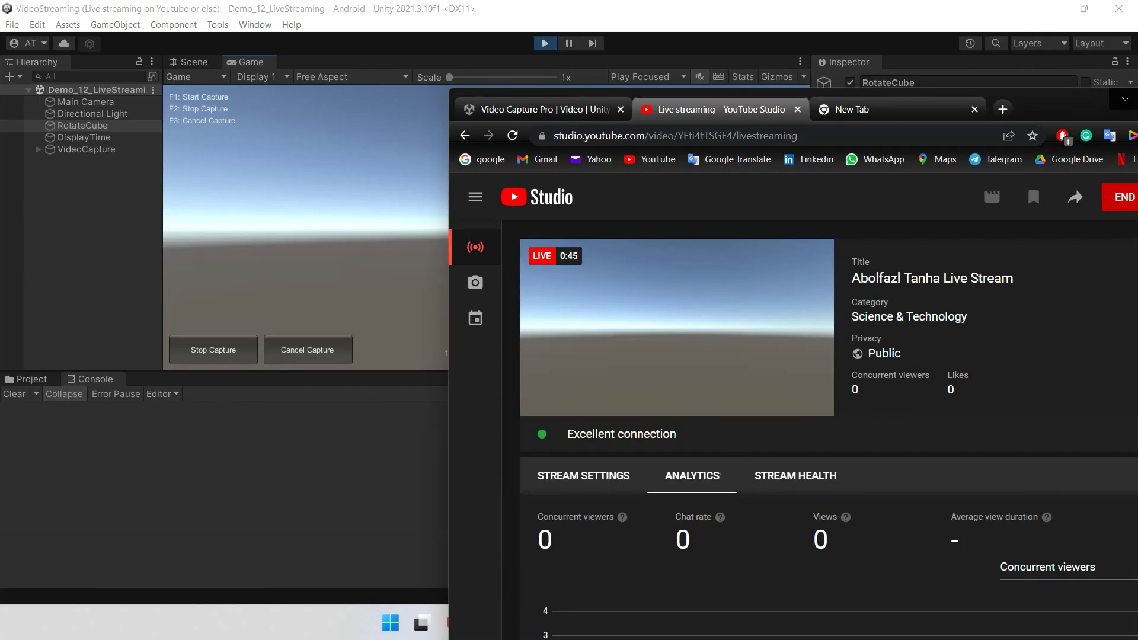
- Reposition the browser, bring Unity forward and stop the video capture
left_click(1047, 109)
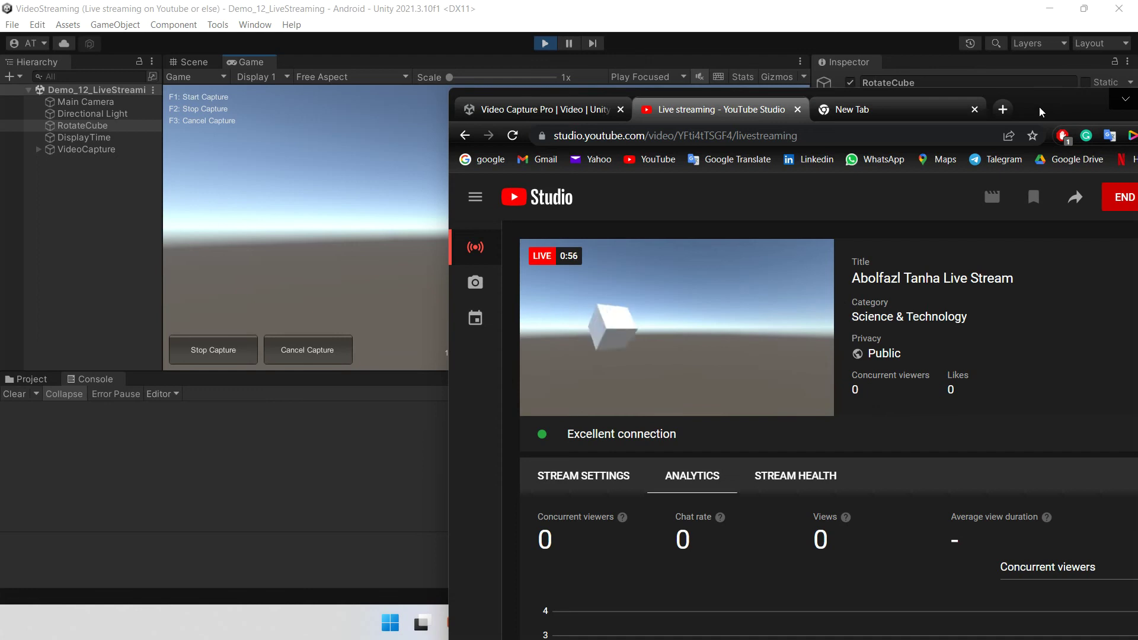
left_click_drag(1040, 112, 743, 65)
left_click(573, 12)
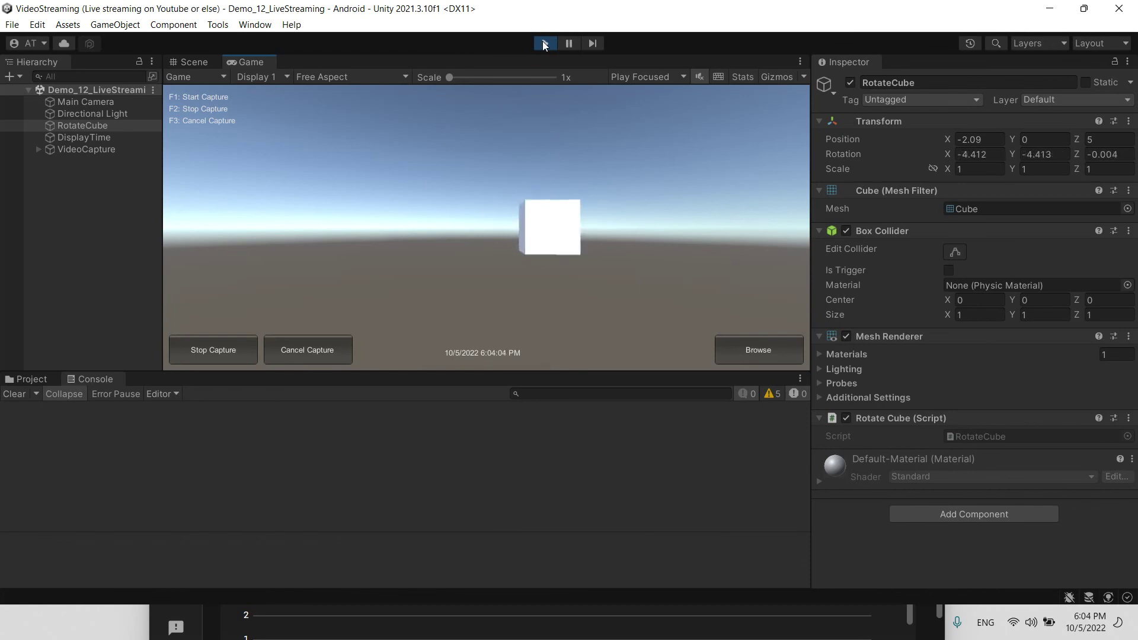
left_click(208, 358)
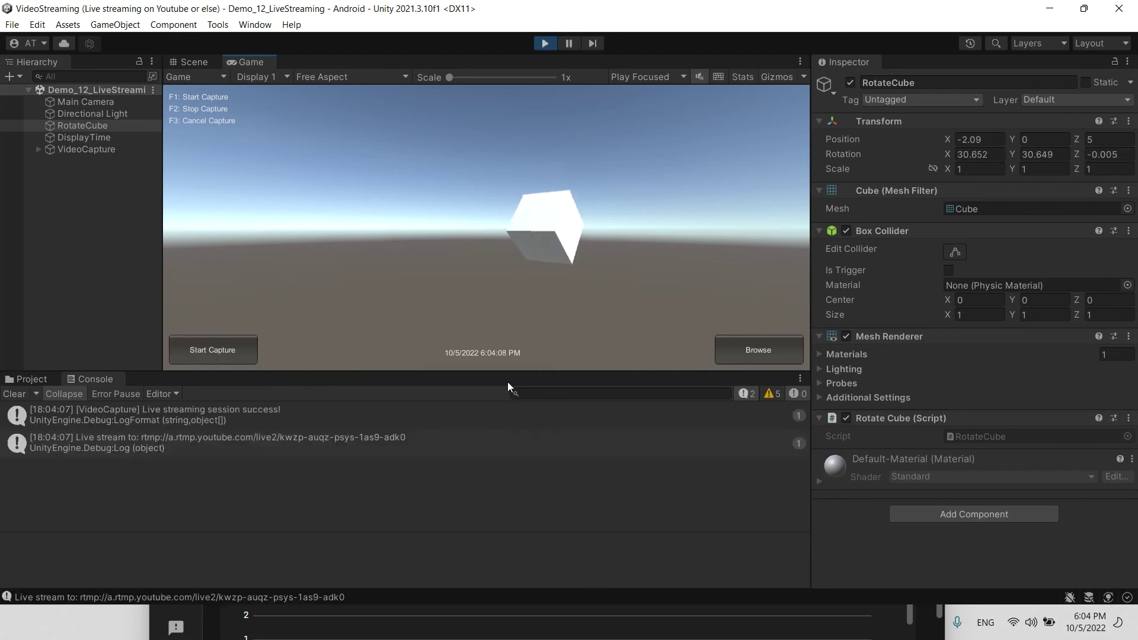
left_click(14, 393)
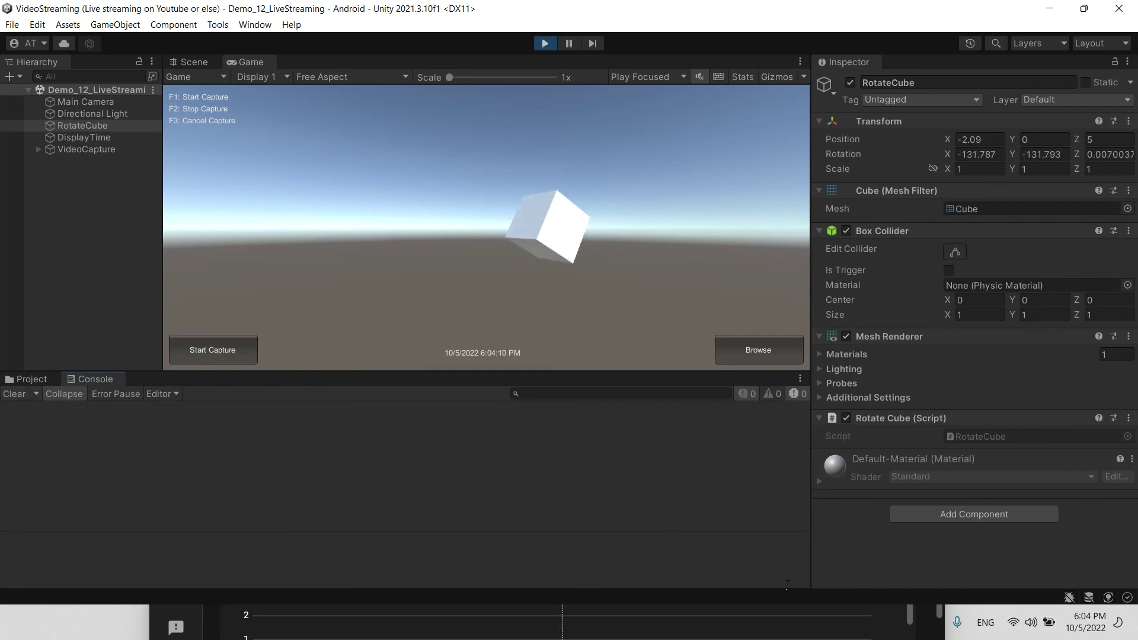
- Check YouTube Studio shows no incoming data, exit Unity's play mode with Ctrl+P, and return to the browser
key("alt+Tab")
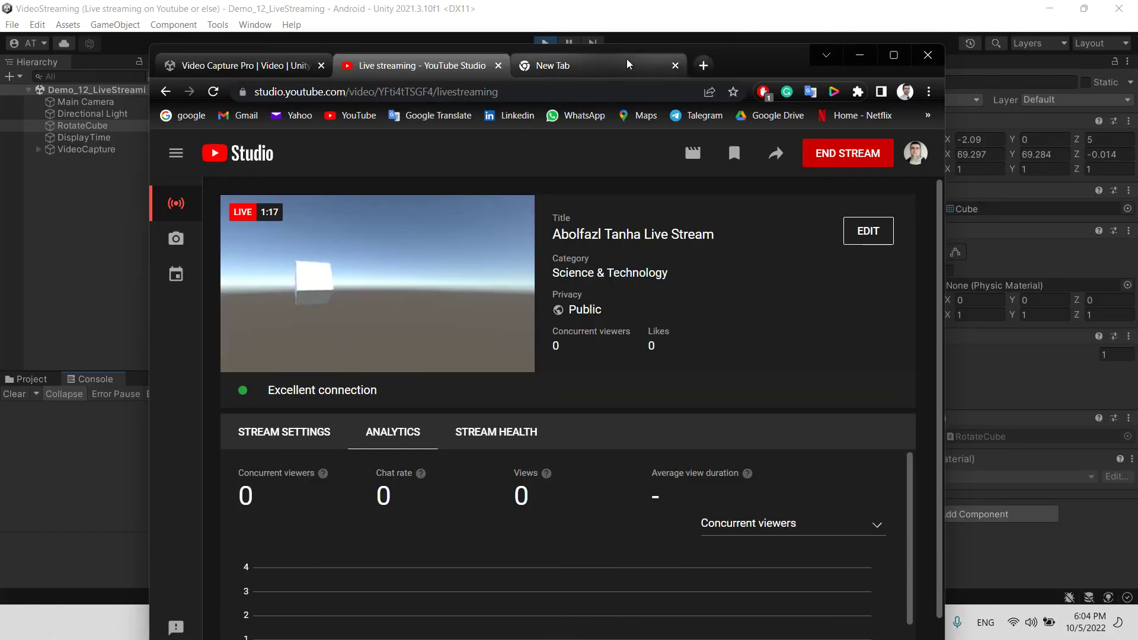
left_click_drag(754, 71, 1048, 97)
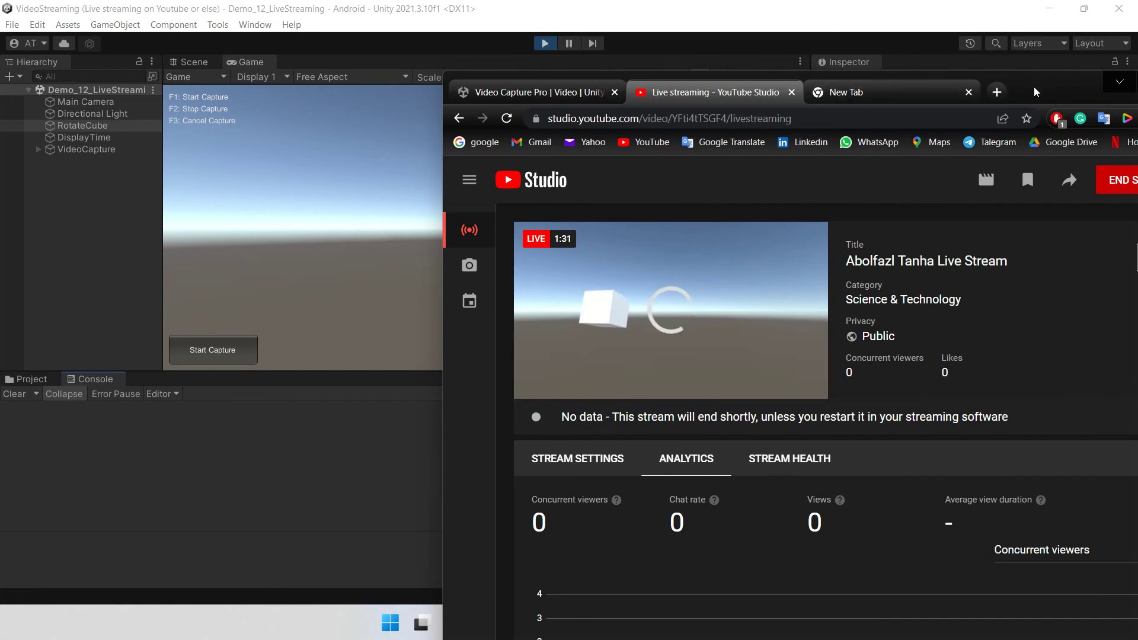
left_click_drag(1033, 93, 751, 67)
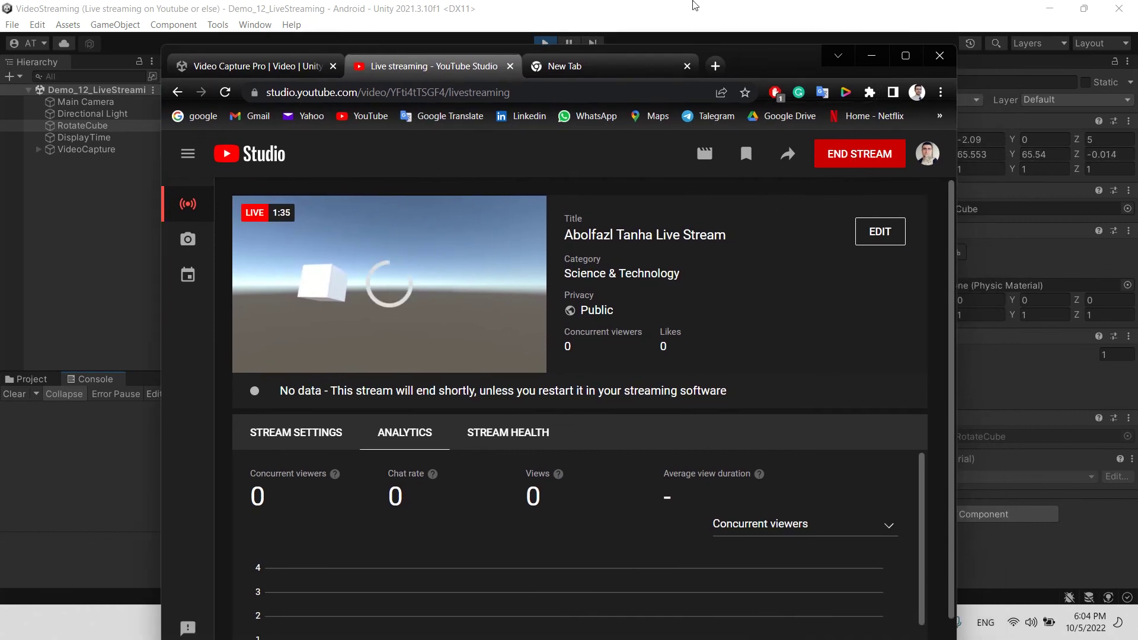
key("alt+Tab")
key("ctrl+p")
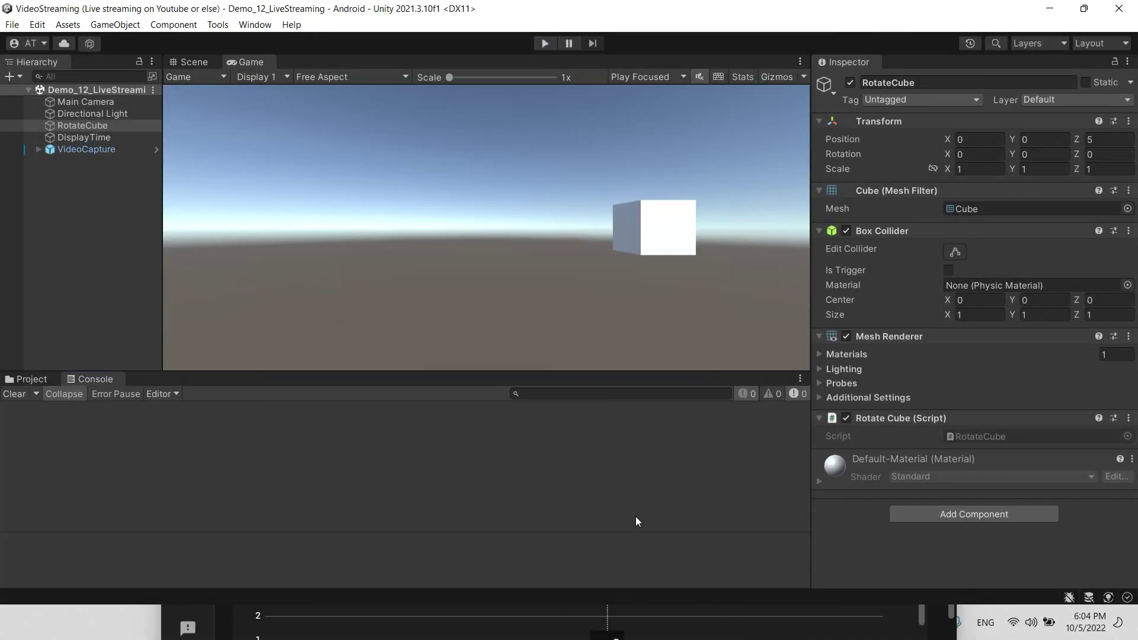
key("alt+Tab")
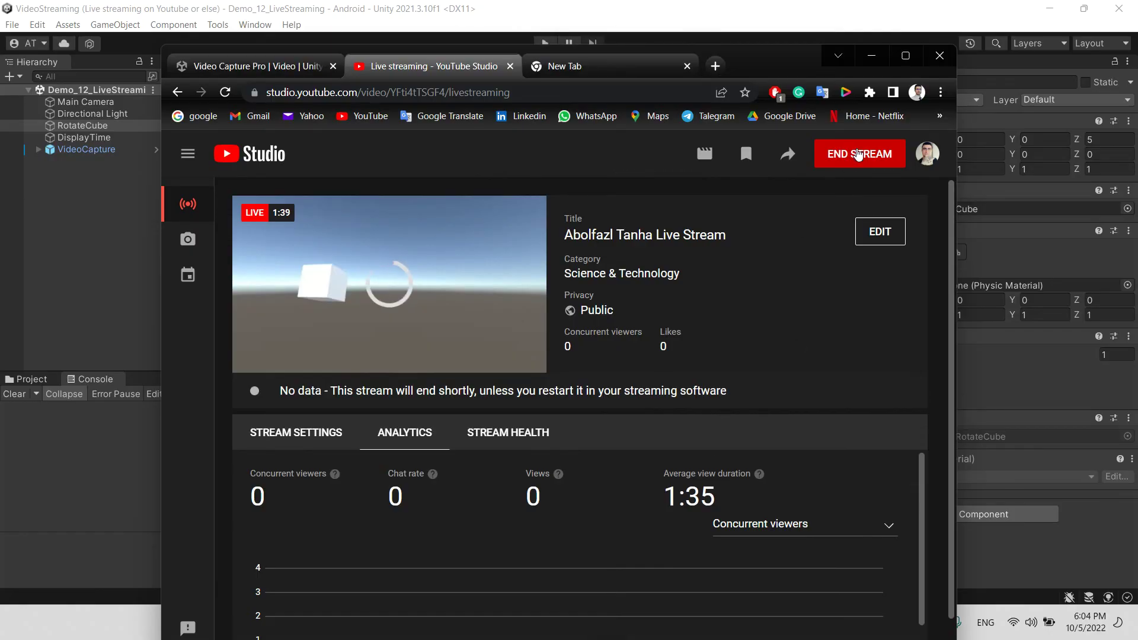
- End the YouTube live stream, dismiss the stream summary, and maximize the browser window
left_click(858, 154)
left_click(689, 452)
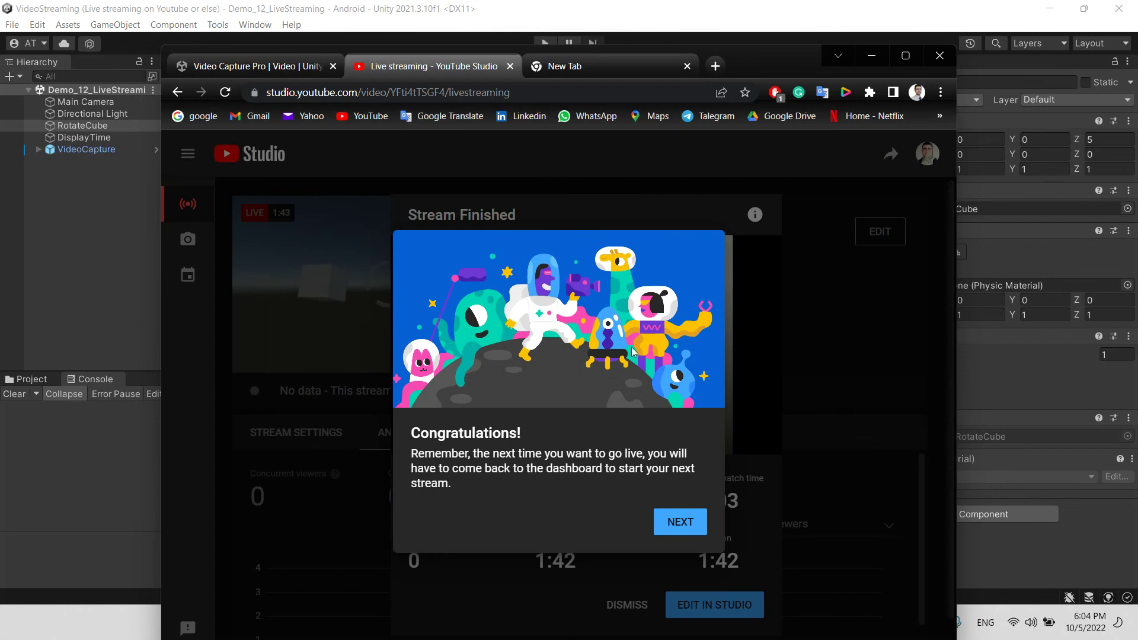
left_click(686, 520)
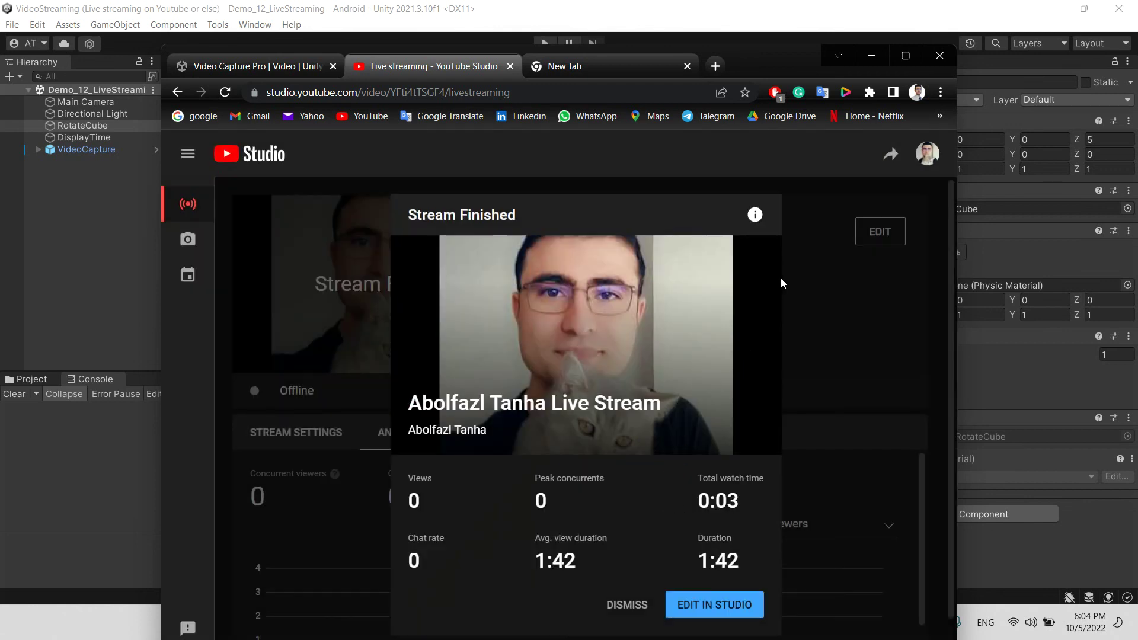
left_click(627, 604)
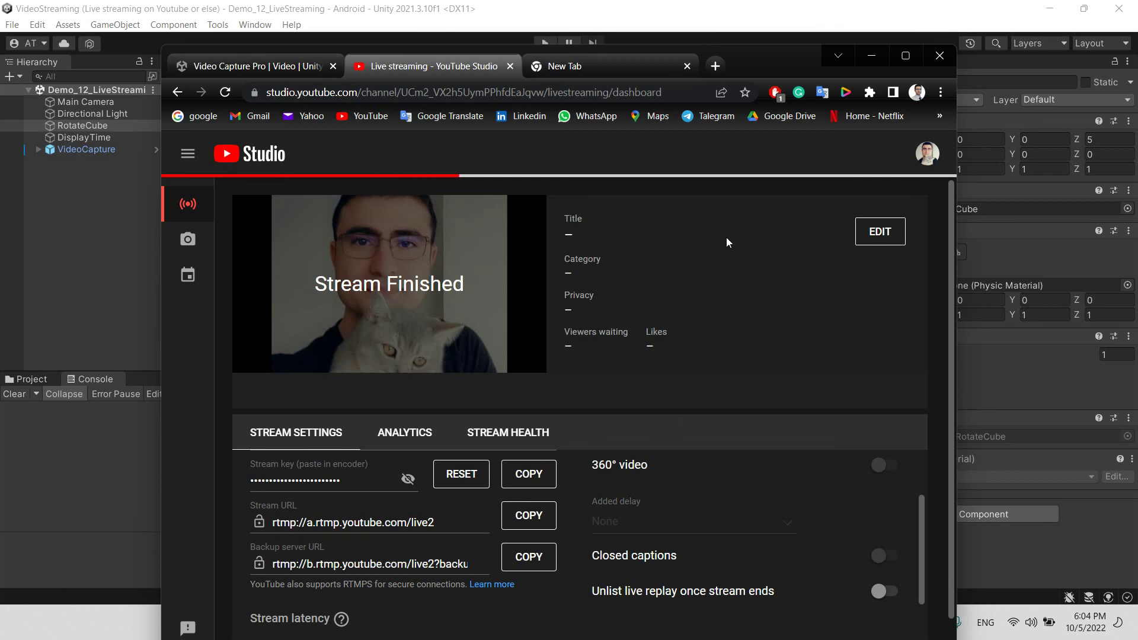
double_click(765, 79)
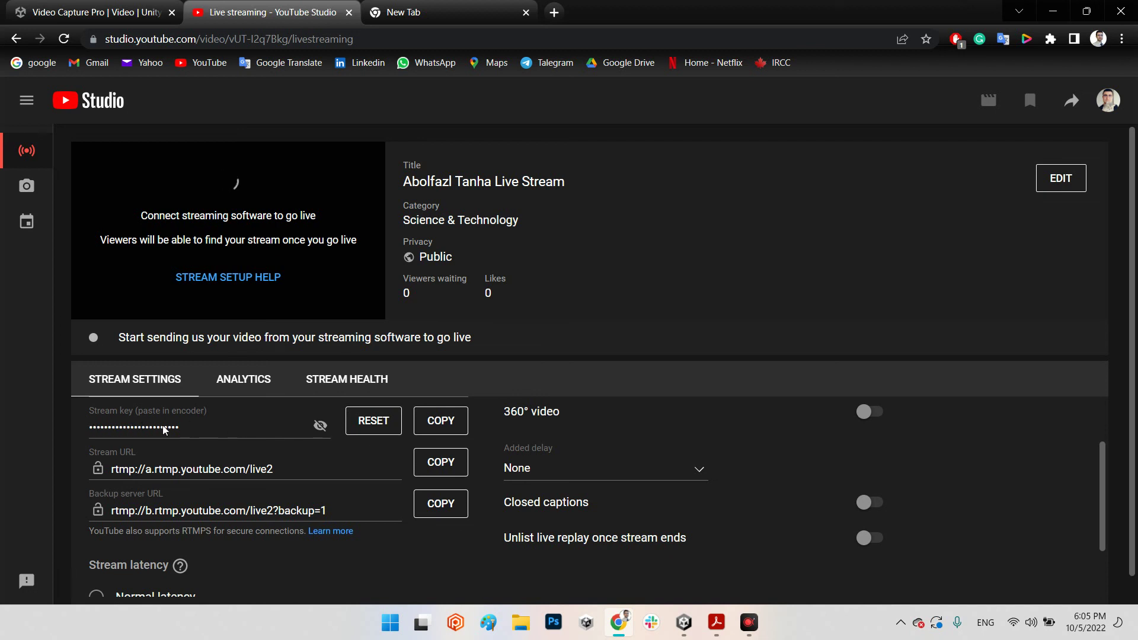
- Visit the new tab, return to YouTube Studio, then bring the Unity editor back to the front
left_click(438, 12)
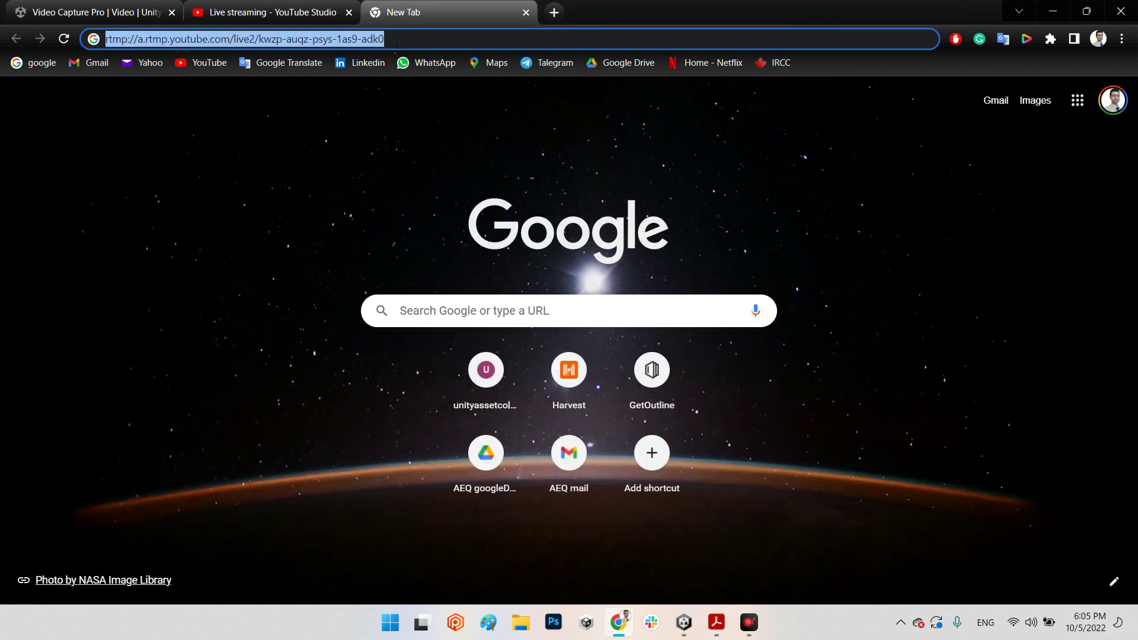
left_click(285, 12)
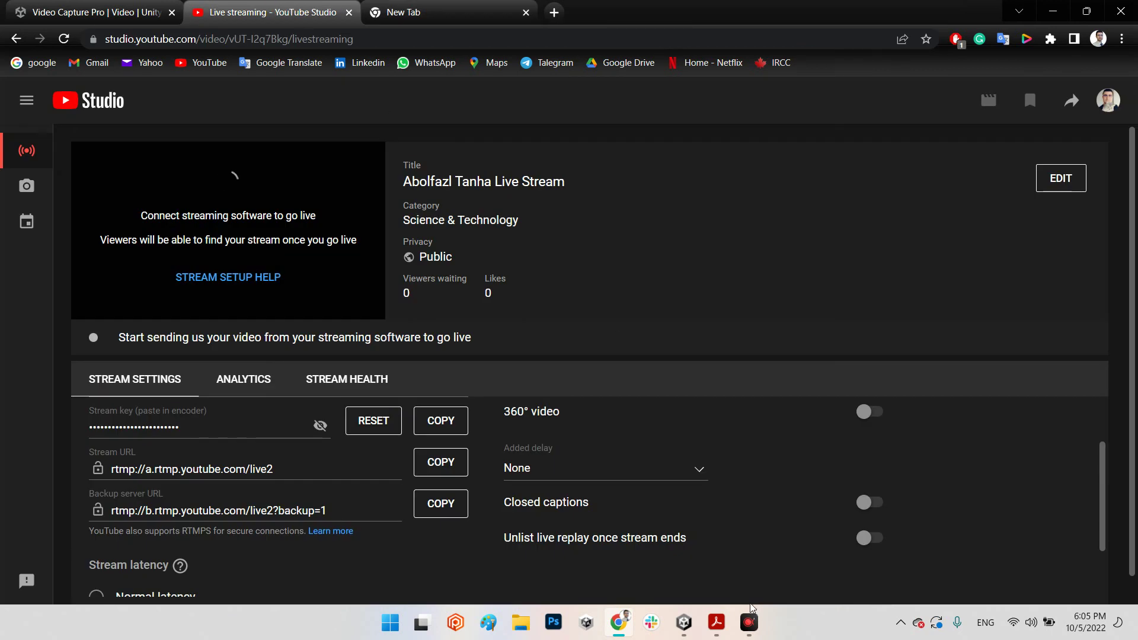
left_click(684, 628)
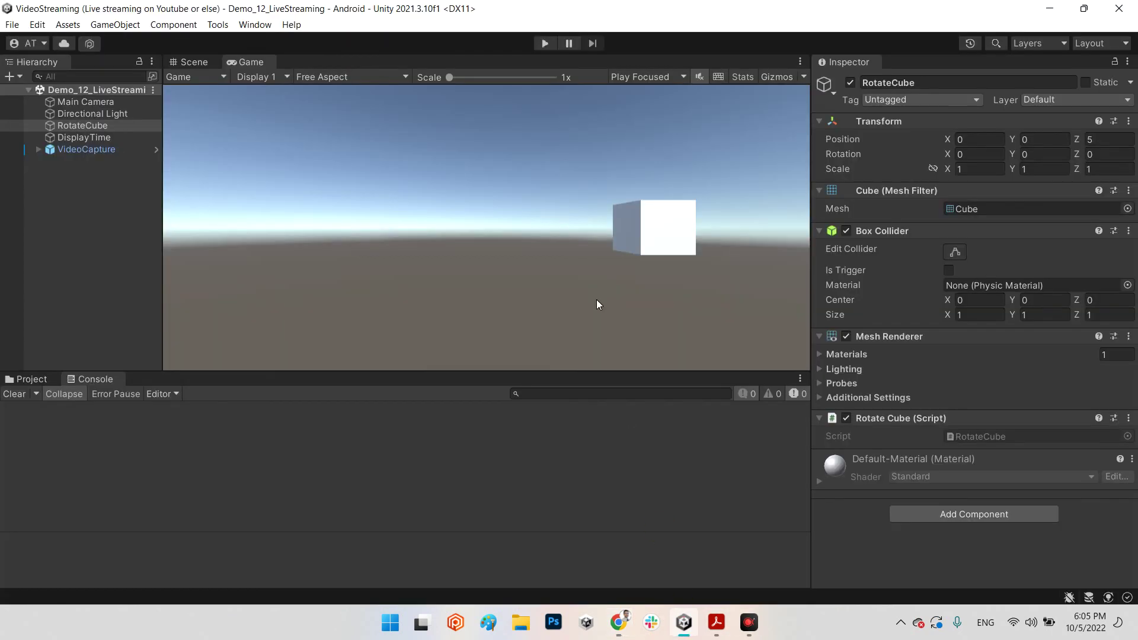